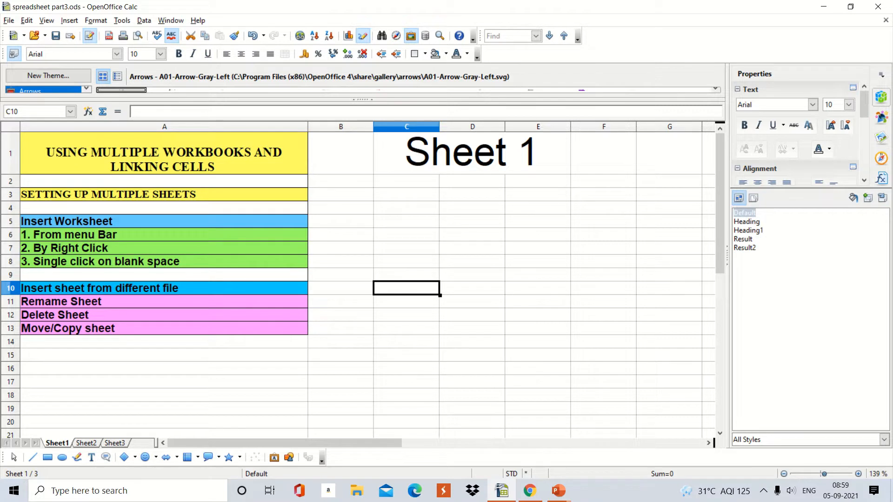
# - Insert one new sheet named S4 after Sheet1
pyautogui.click(164, 235)
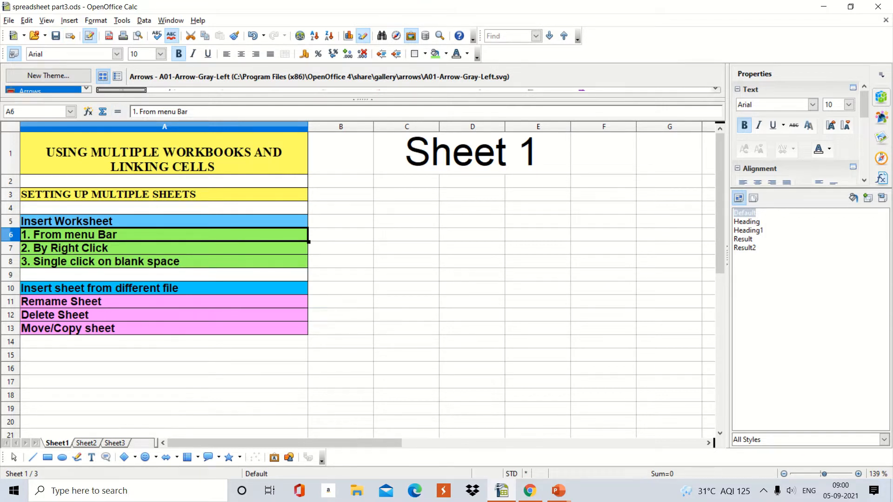
pyautogui.click(69, 20)
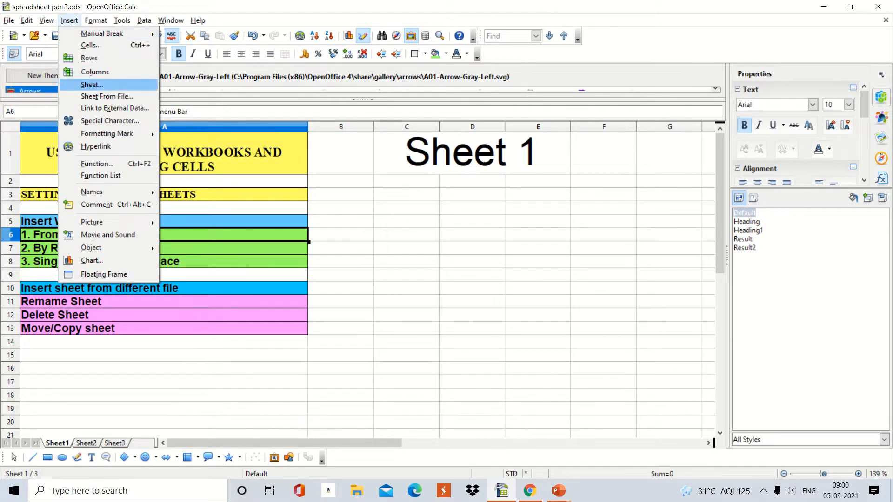
pyautogui.click(92, 85)
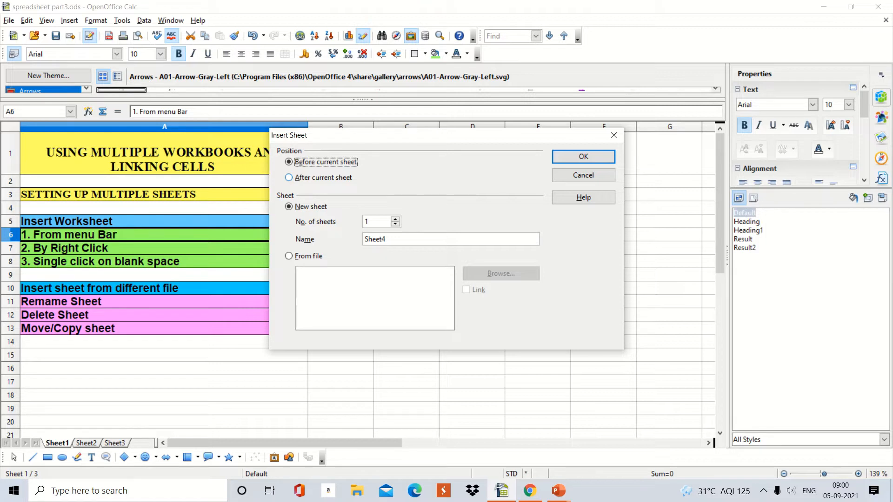
pyautogui.click(289, 178)
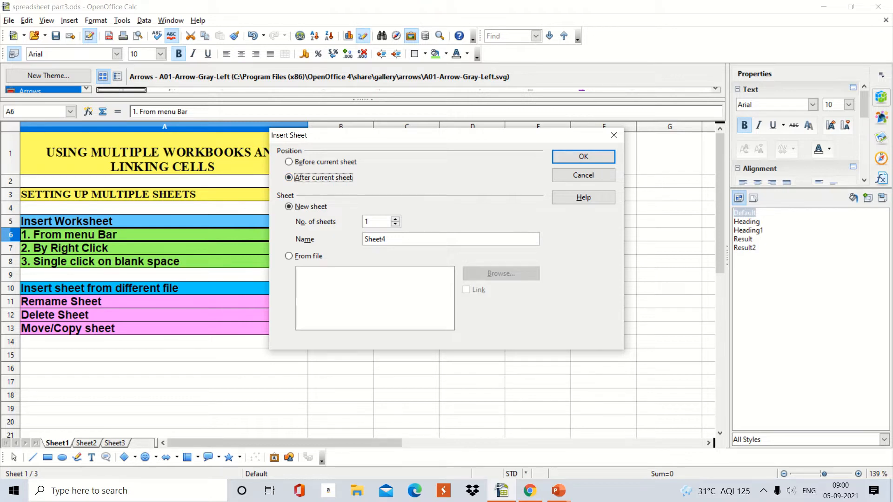
pyautogui.click(395, 219)
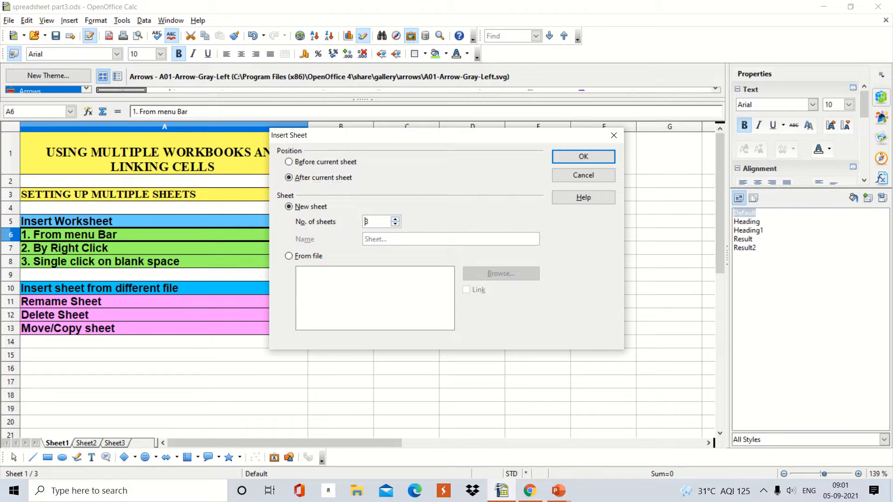
pyautogui.click(395, 225)
pyautogui.press('BackSpace')
pyautogui.press('BackSpace')
pyautogui.press('BackSpace')
pyautogui.press('BackSpace')
pyautogui.press('BackSpace')
pyautogui.press('BackSpace')
pyautogui.write('S4')
pyautogui.click(583, 157)
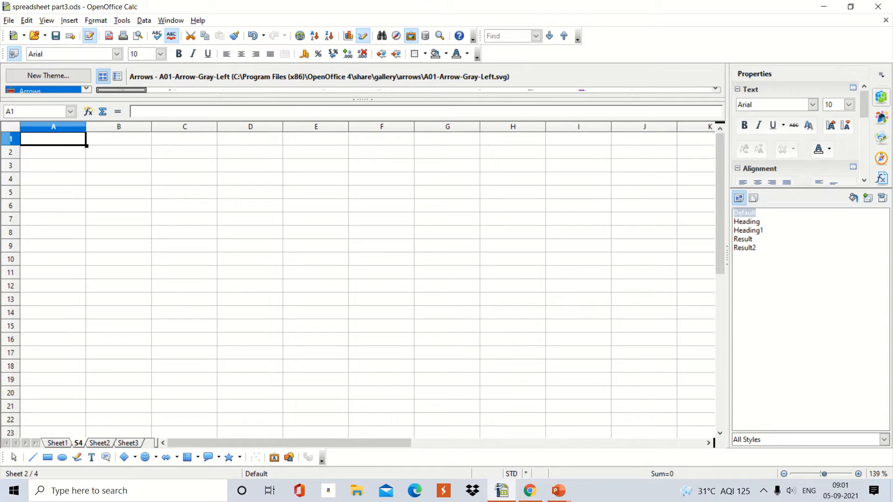
# - Return to Sheet1 and insert one new sheet named s5 before it
pyautogui.hotkey('ctrl', 'pageup')
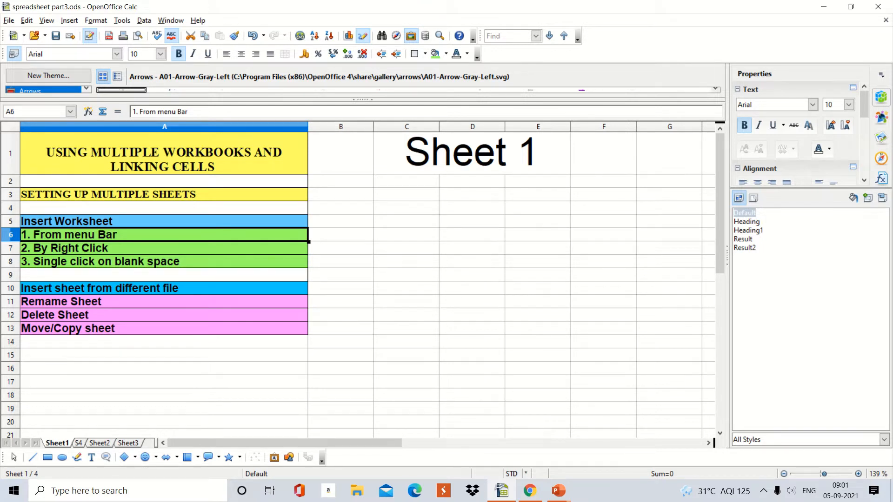
pyautogui.rightClick(57, 443)
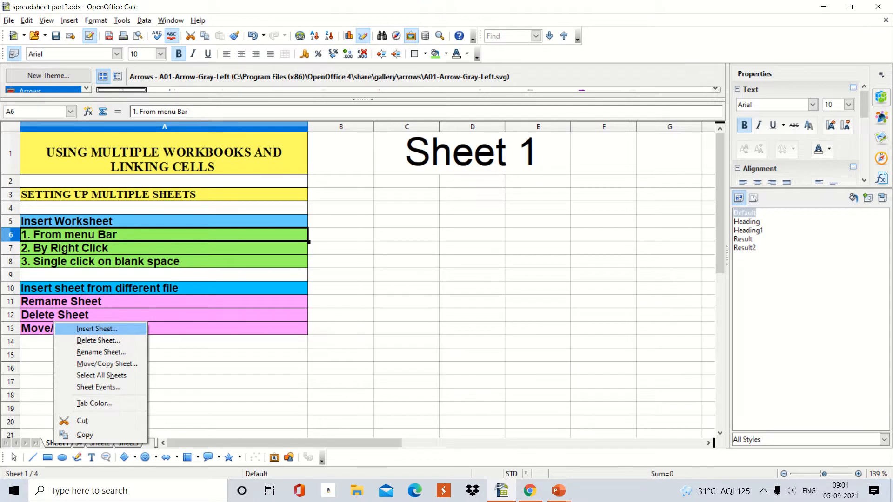
pyautogui.press('Return')
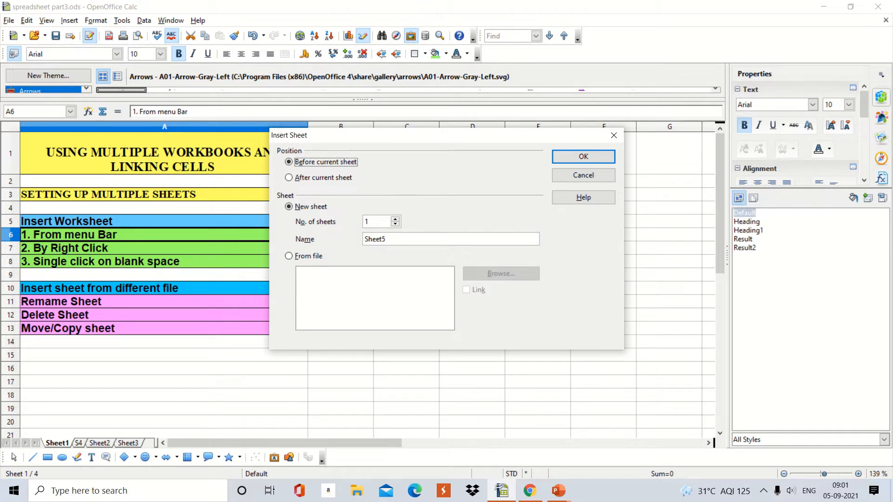
pyautogui.click(386, 239)
pyautogui.press('BackSpace')
pyautogui.press('BackSpace')
pyautogui.press('BackSpace')
pyautogui.press('BackSpace')
pyautogui.press('BackSpace')
pyautogui.press('BackSpace')
pyautogui.write('s5')
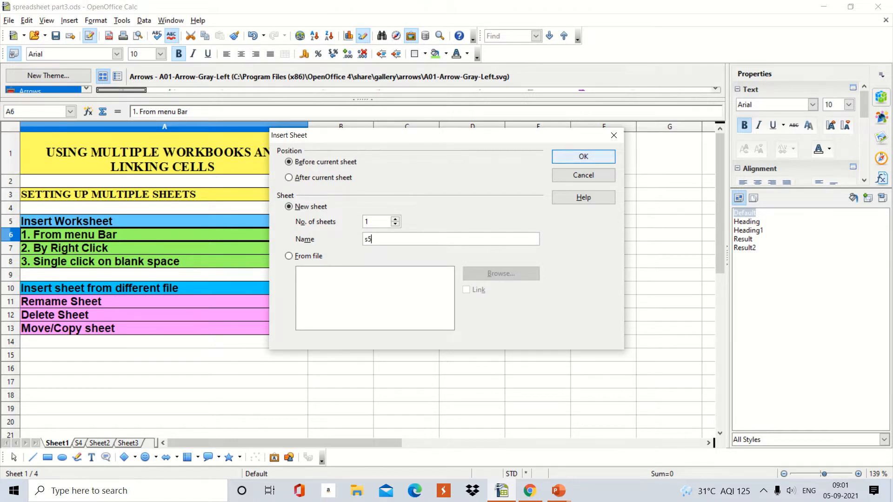
pyautogui.press('Return')
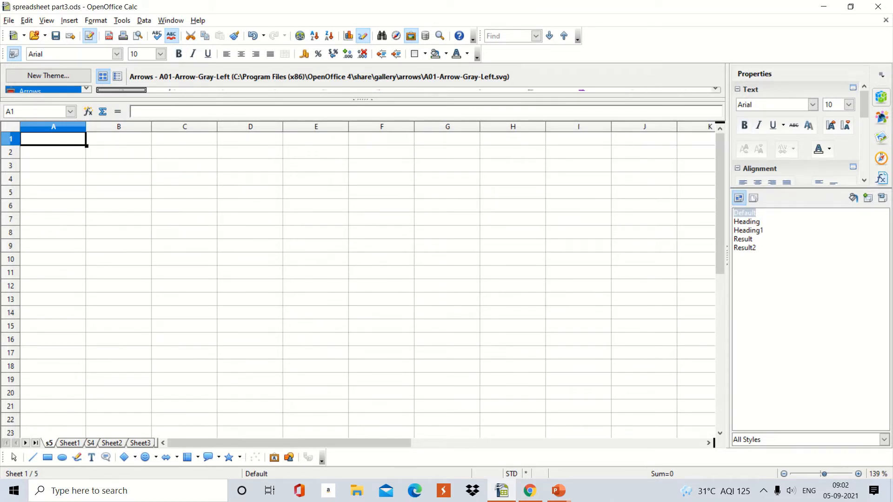
# - Return to Sheet1 and undo the insertions of sheets s5 and S4
pyautogui.hotkey('ctrl', 'pagedown')
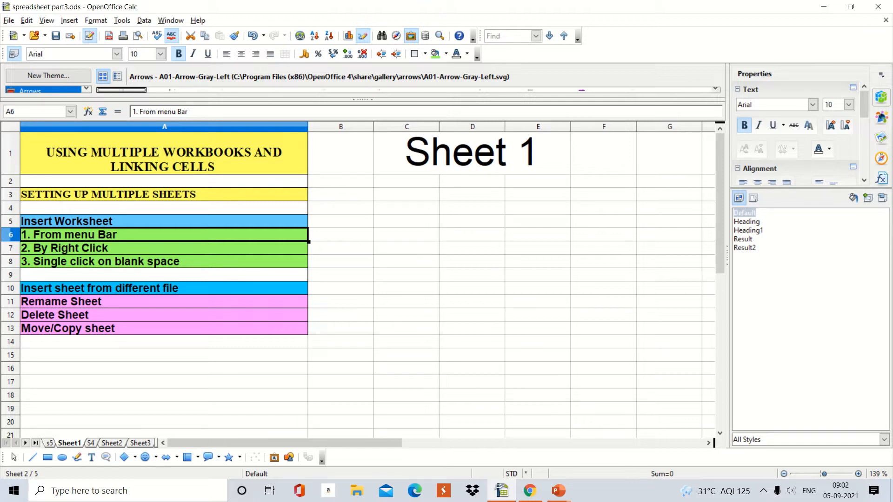
pyautogui.hotkey('ctrl', 'z')
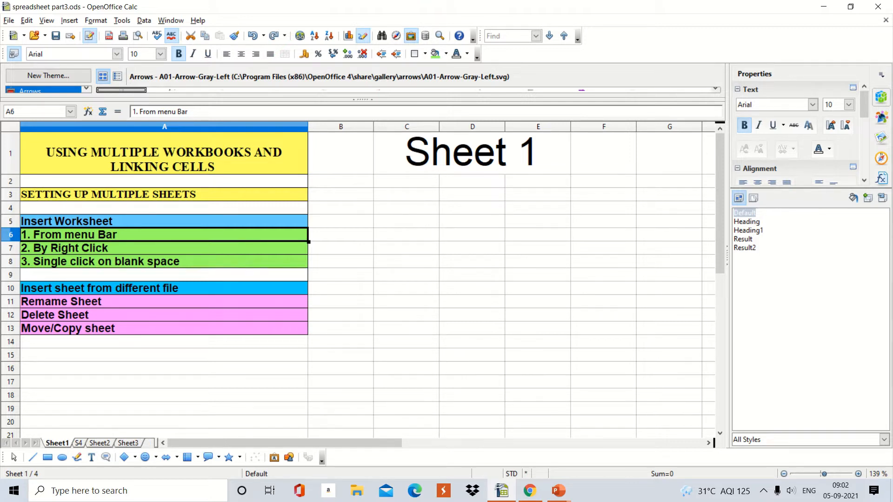
pyautogui.hotkey('ctrl', 'z')
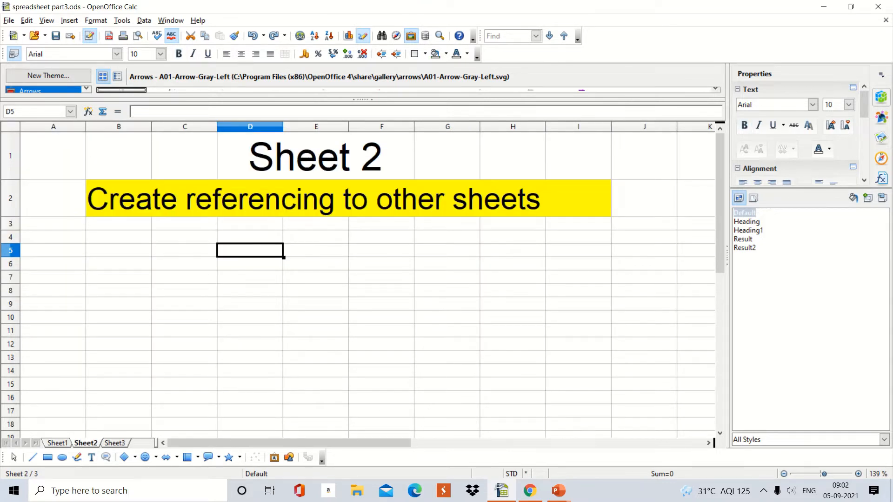
# - Widen the sheet tab area and insert one new sheet named Sheet4 before Sheet1
pyautogui.click(57, 443)
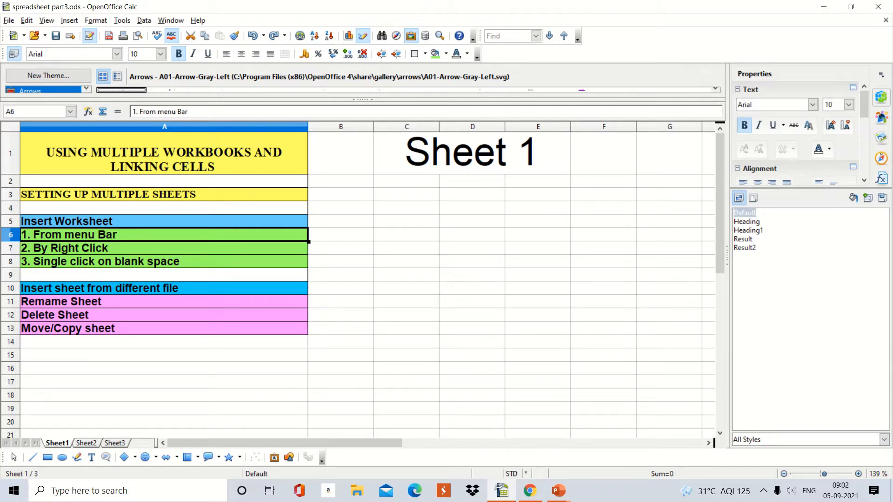
pyautogui.moveTo(157, 443); pyautogui.dragTo(195, 443)
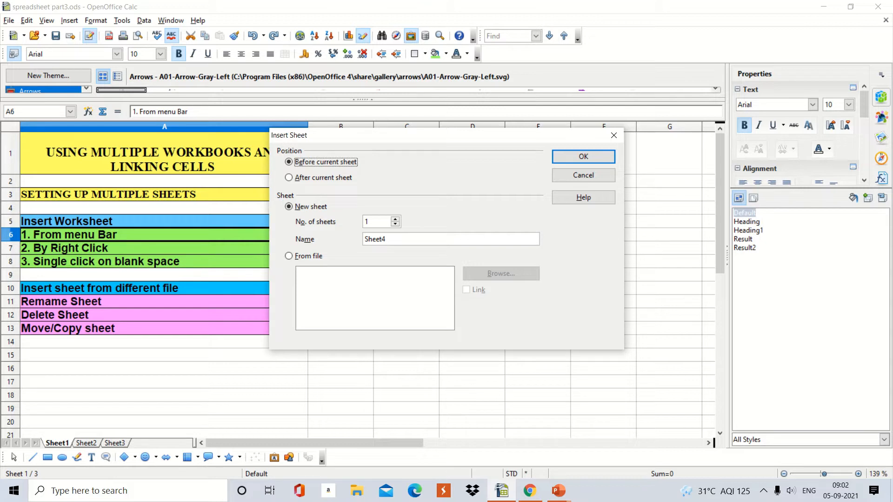
pyautogui.press('Return')
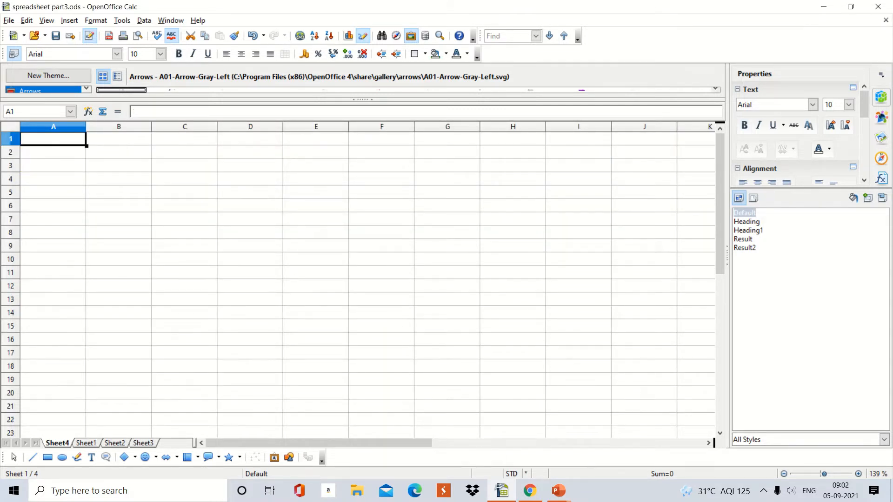
# - Delete the newly inserted Sheet4 from the workbook
pyautogui.hotkey('ctrl', 'pagedown')
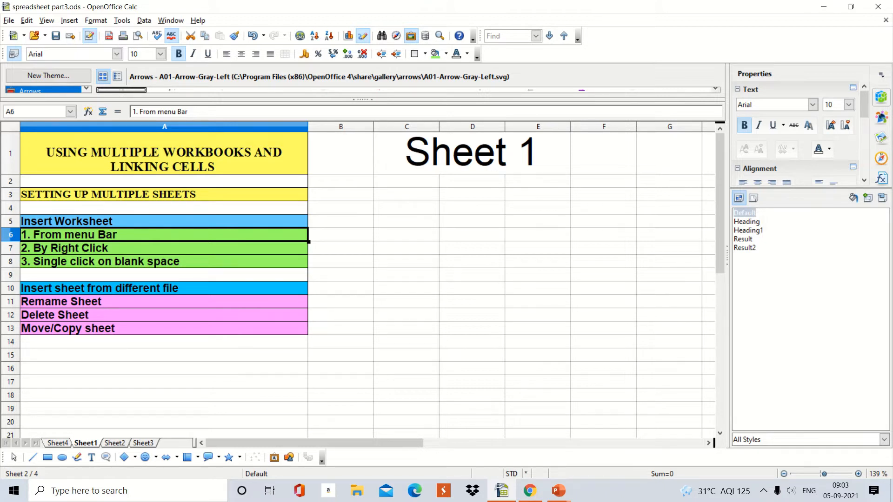
pyautogui.rightClick(64, 442)
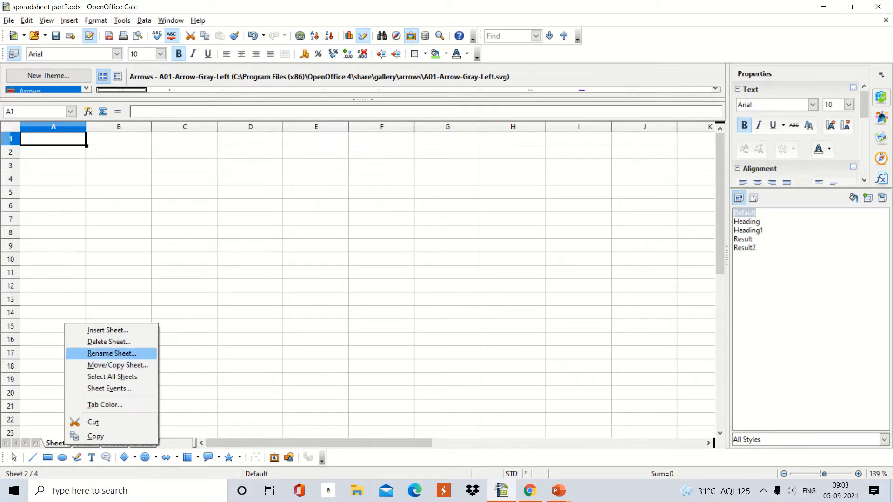
pyautogui.click(109, 342)
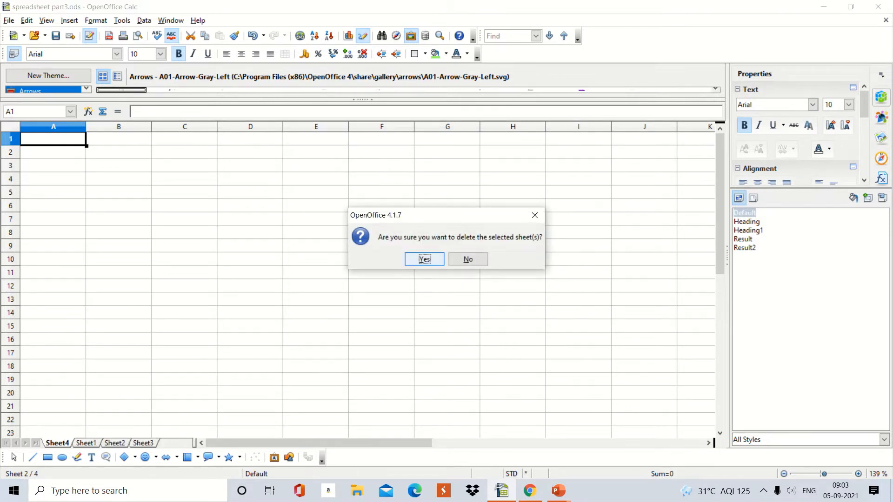
pyautogui.press('Return')
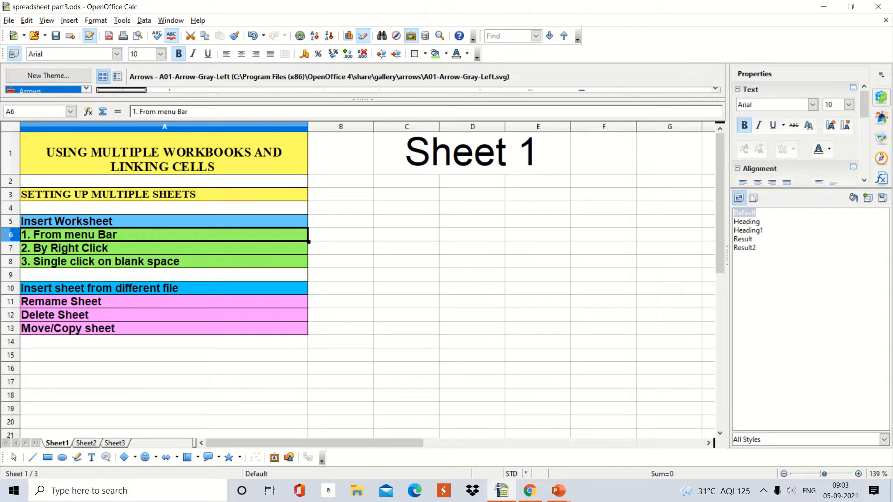
# - Rename Sheet1 as XA
pyautogui.rightClick(57, 443)
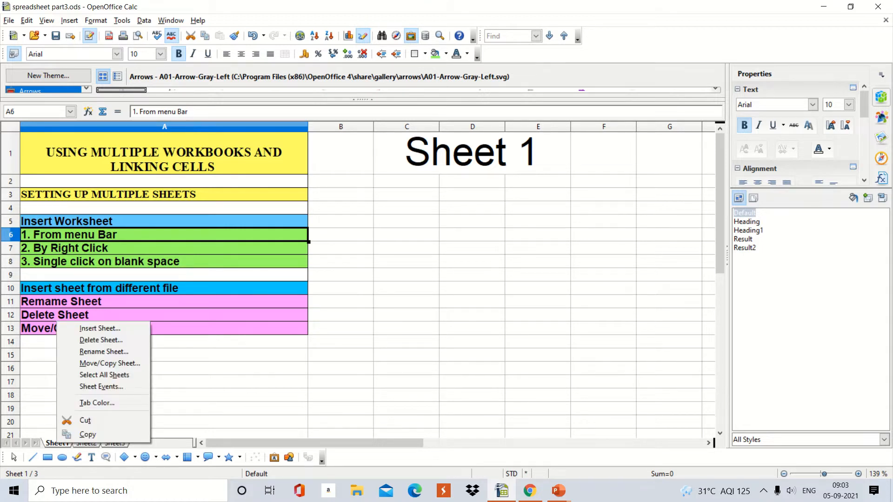
pyautogui.click(104, 352)
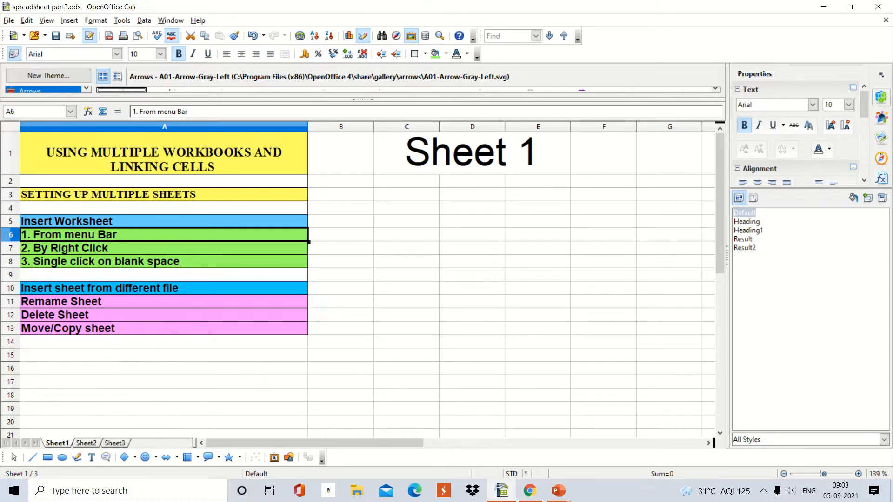
pyautogui.press('BackSpace')
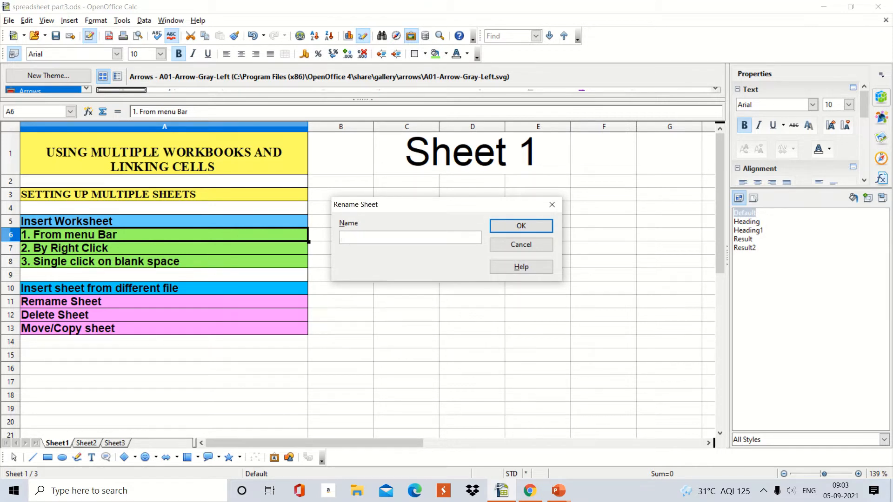
pyautogui.write('Xa')
pyautogui.press('BackSpace')
pyautogui.write('A')
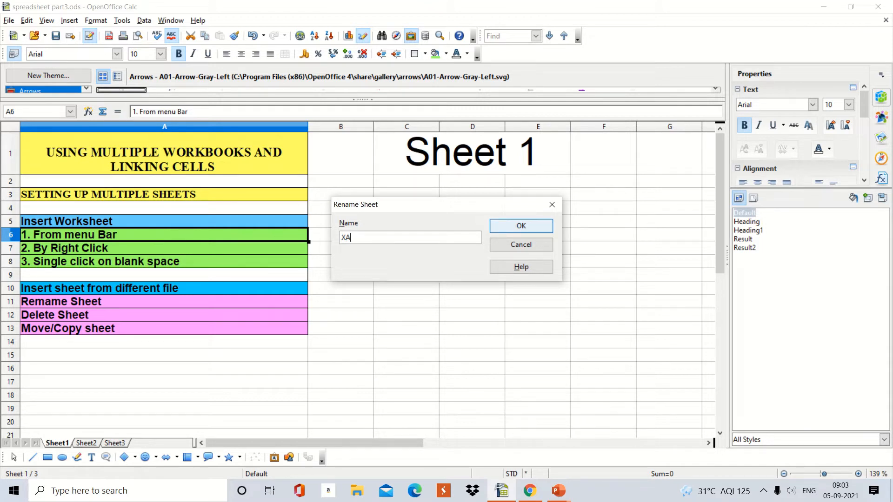
pyautogui.press('Return')
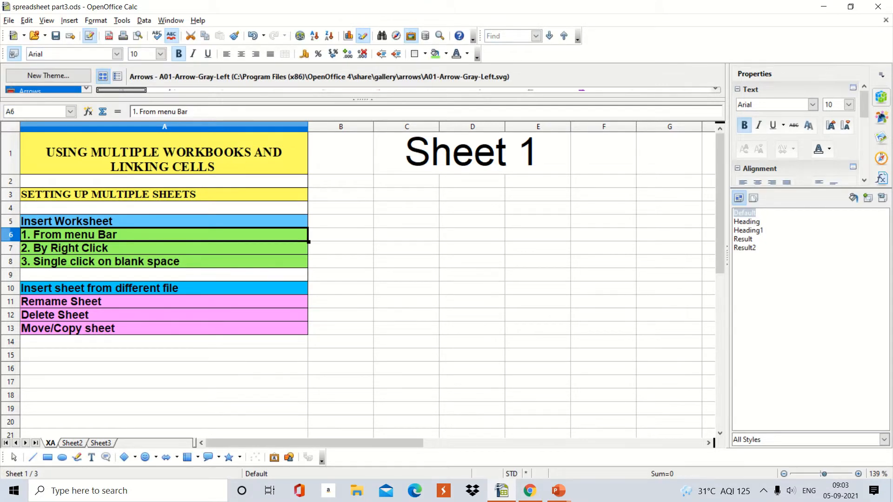
# - Copy the XA sheet to the end position of the spreadsheet part3 document
pyautogui.rightClick(52, 443)
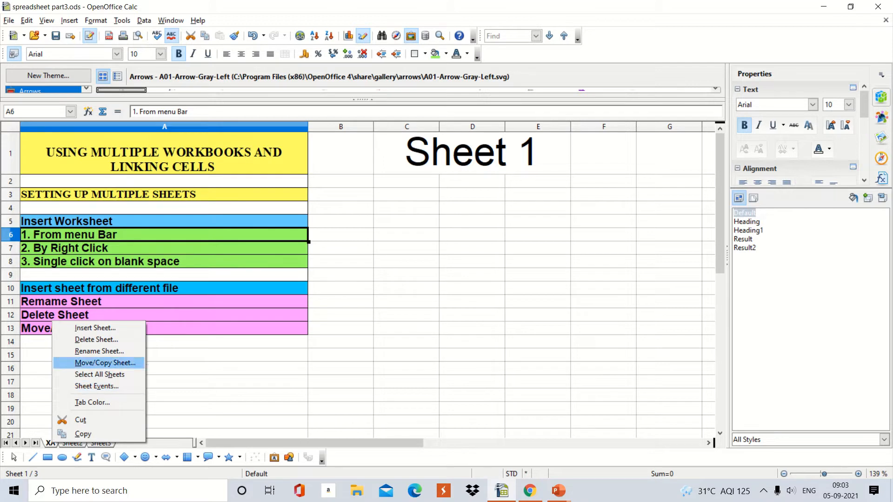
pyautogui.click(105, 363)
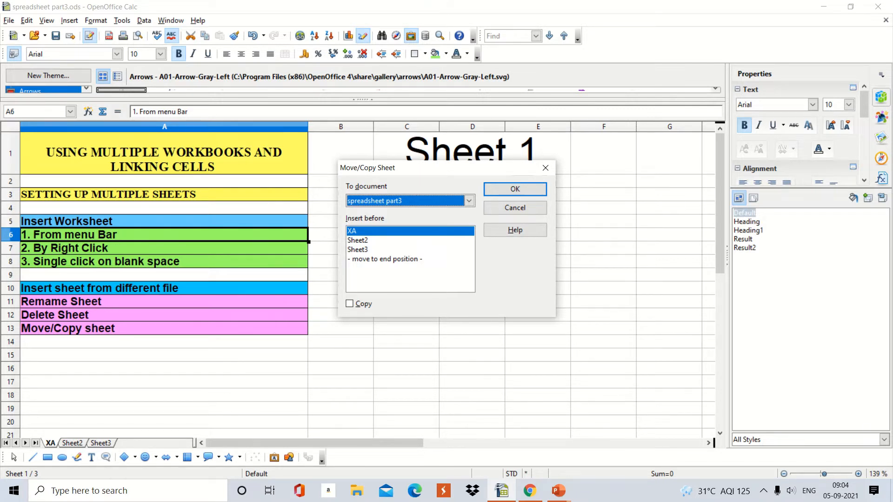
pyautogui.click(385, 260)
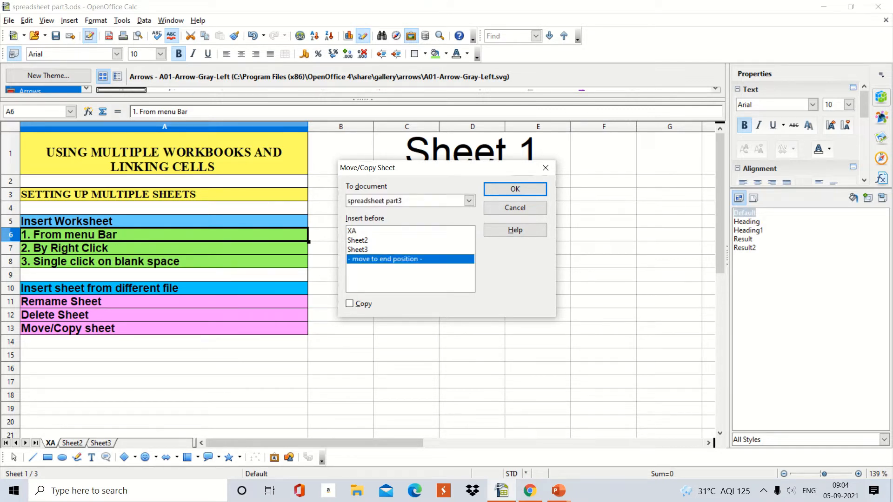
pyautogui.click(350, 304)
pyautogui.click(515, 189)
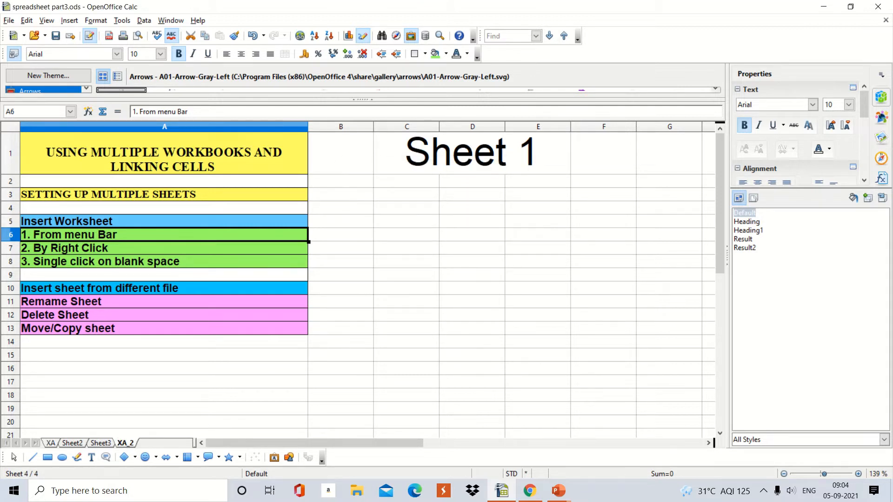
# - Compare the XA sheet with its copy, and undo the sheet copy
pyautogui.click(51, 444)
pyautogui.click(126, 443)
pyautogui.hotkey('ctrl', 'z')
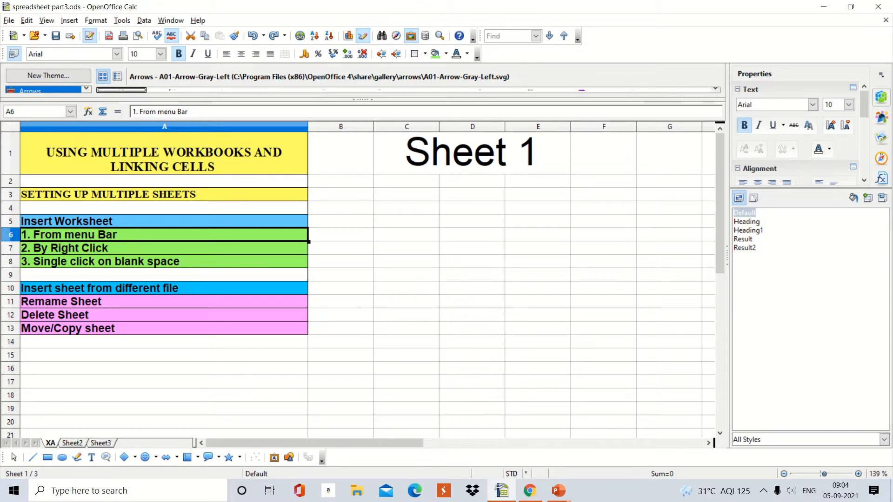
# - Enter 10 in cell C3 of the XA sheet and switch to Sheet2
pyautogui.hotkey('ctrl', 'pagedown')
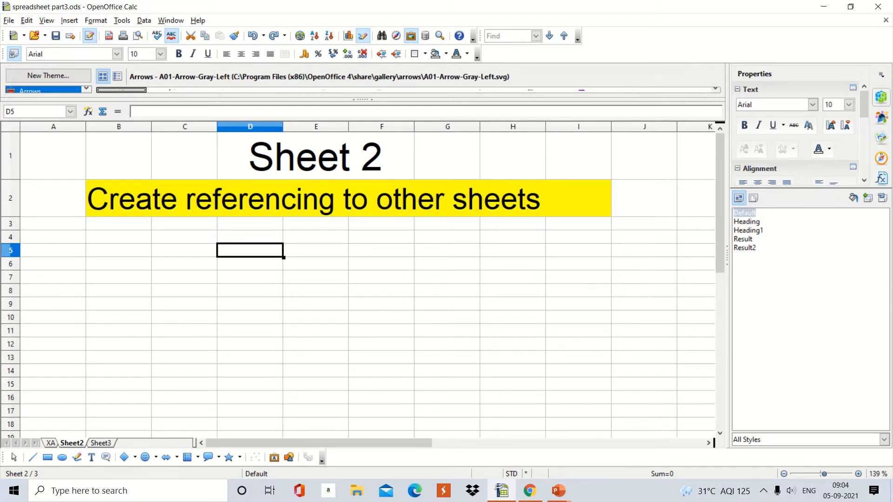
pyautogui.hotkey('ctrl', 'pageup')
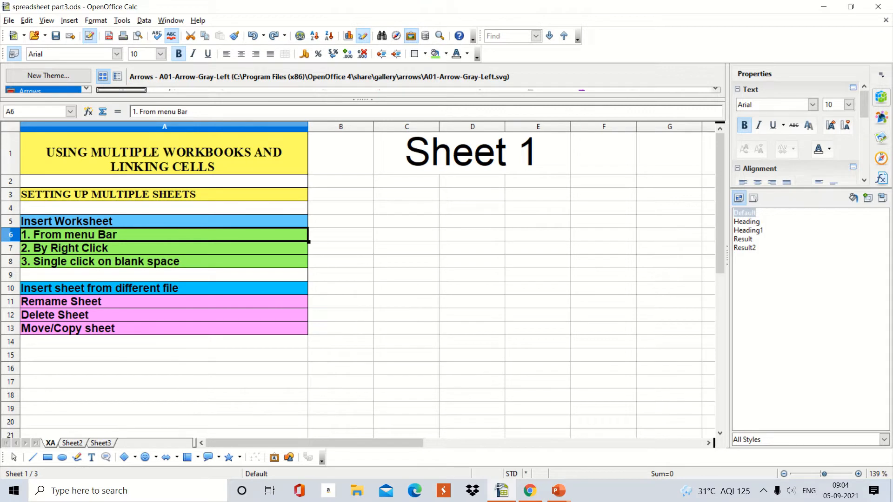
pyautogui.click(407, 195)
pyautogui.write('10')
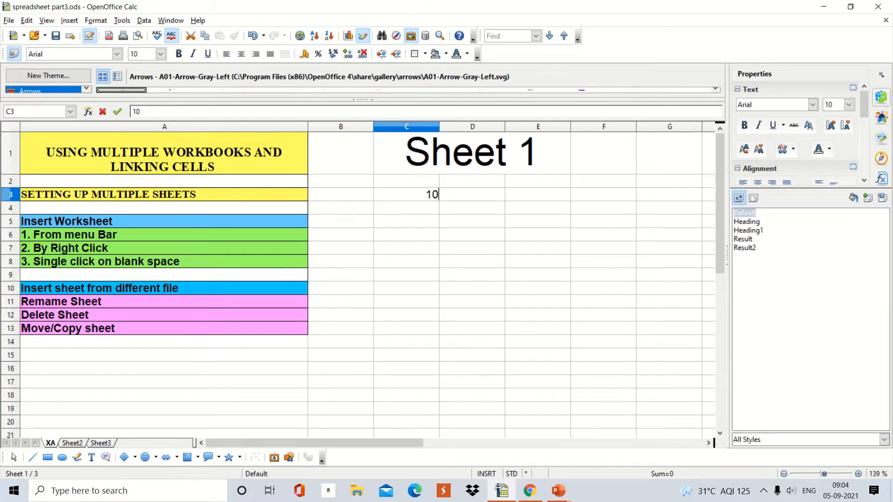
pyautogui.click(72, 443)
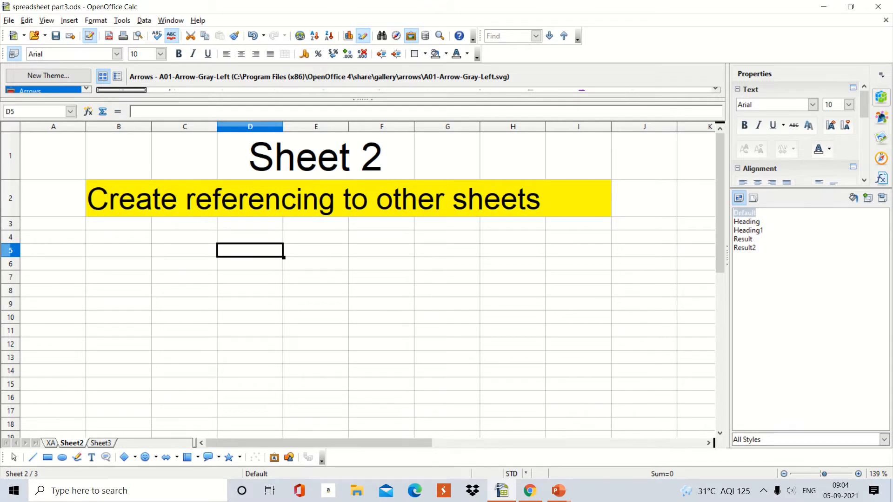
# - In cell D5 of Sheet2, enter a formula that references cell C3 of the XA sheet
pyautogui.write('=')
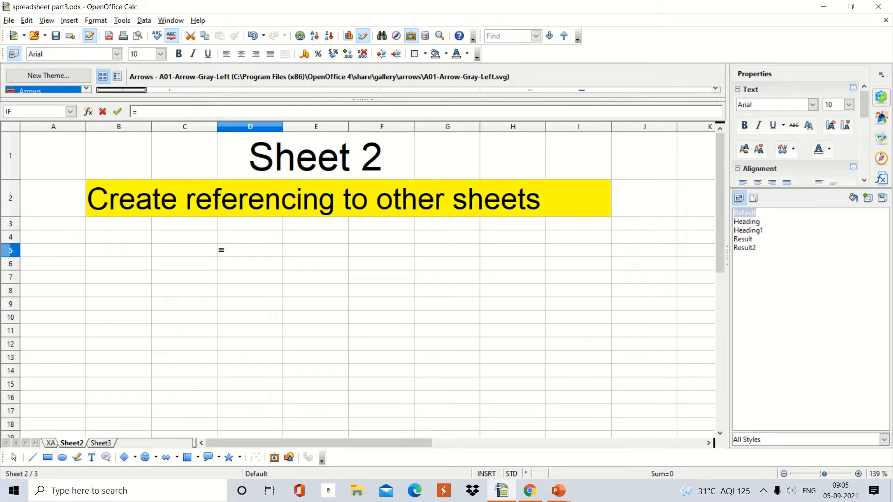
pyautogui.click(50, 443)
pyautogui.click(407, 194)
pyautogui.press('Return')
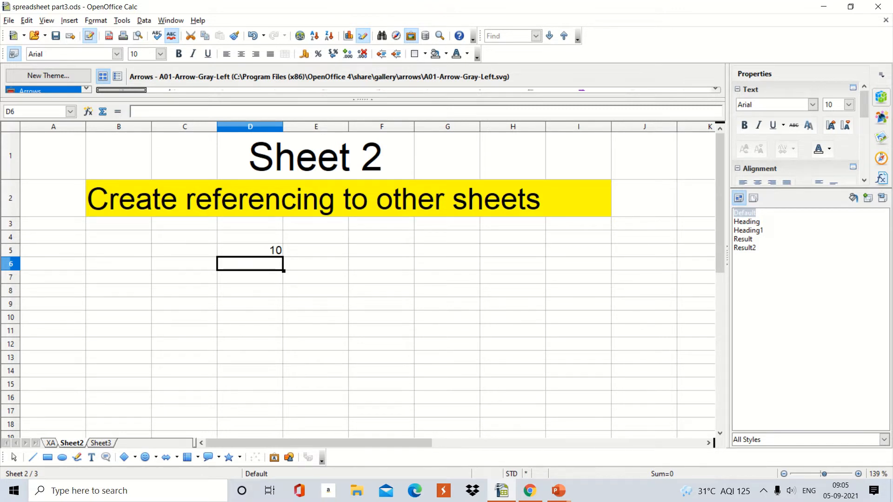
# - Change cell C3 of the XA sheet to 20 and check the linked cell D5 on Sheet2
pyautogui.hotkey('ctrl', 'pageup')
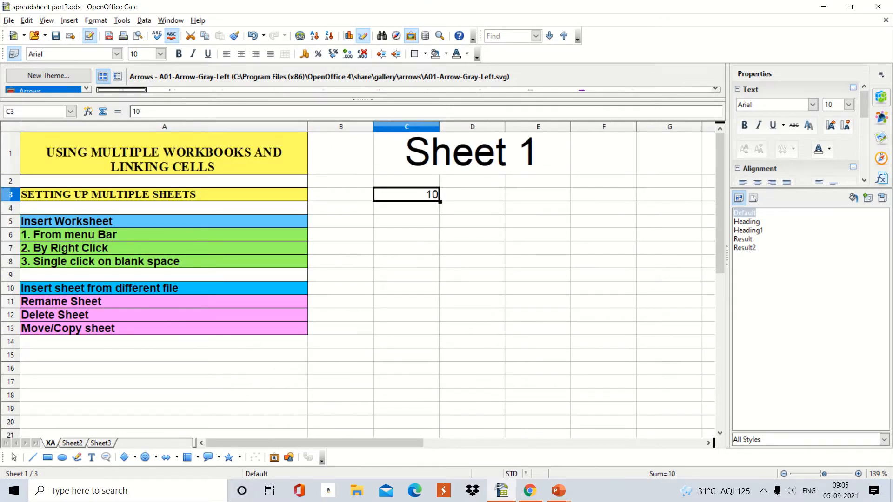
pyautogui.write('20')
pyautogui.press('Return')
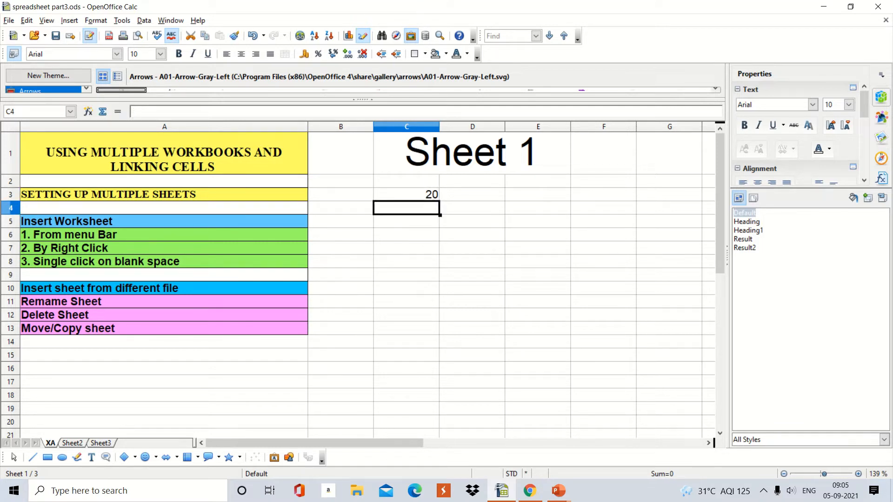
pyautogui.hotkey('ctrl', 'pagedown')
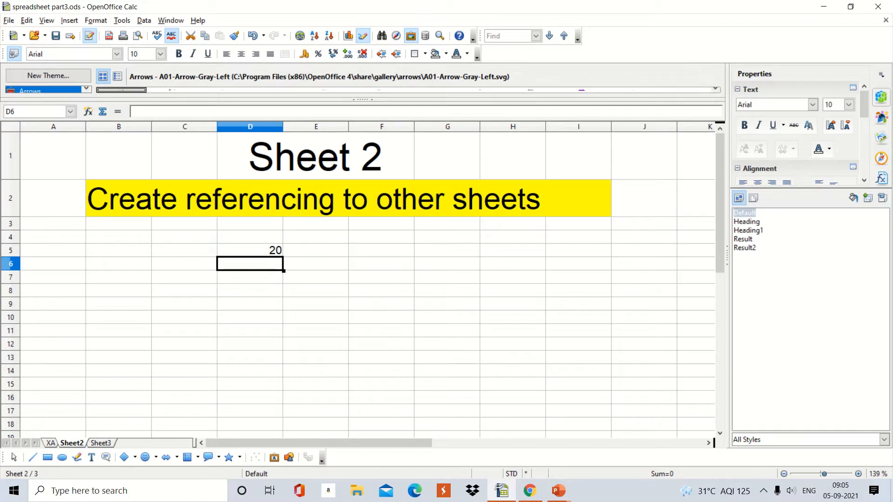
pyautogui.click(274, 250)
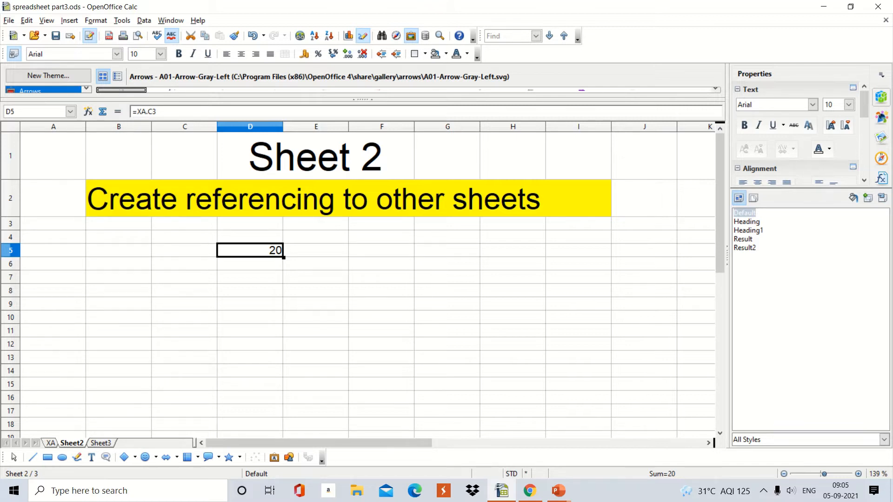
# - Enter 50 in cell C4 of the XA sheet
pyautogui.hotkey('ctrl', 'pageup')
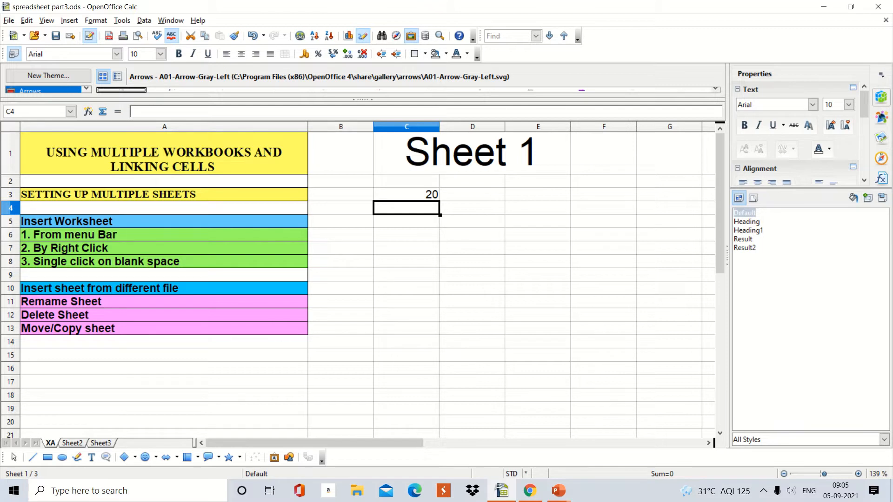
pyautogui.write('50')
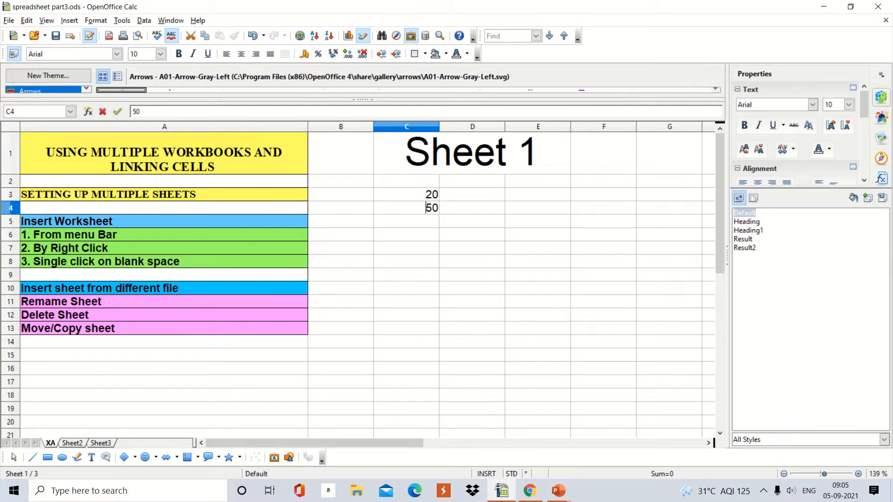
pyautogui.press('Return')
pyautogui.press('Up')
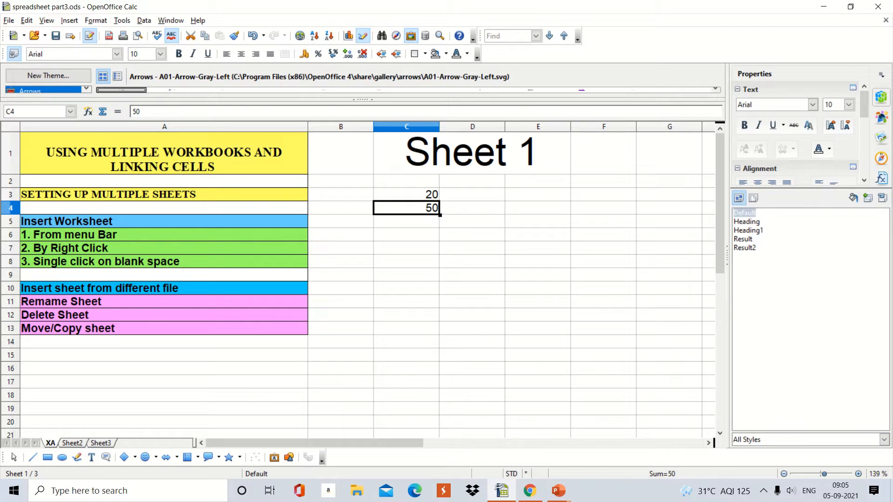
# - Enter the formula =XA.C4 in cell D6 of Sheet2
pyautogui.hotkey('ctrl', 'pagedown')
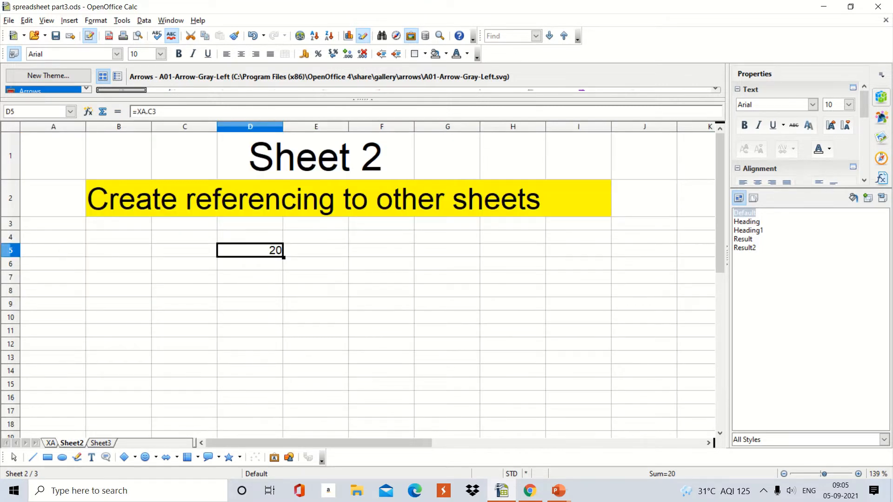
pyautogui.click(249, 264)
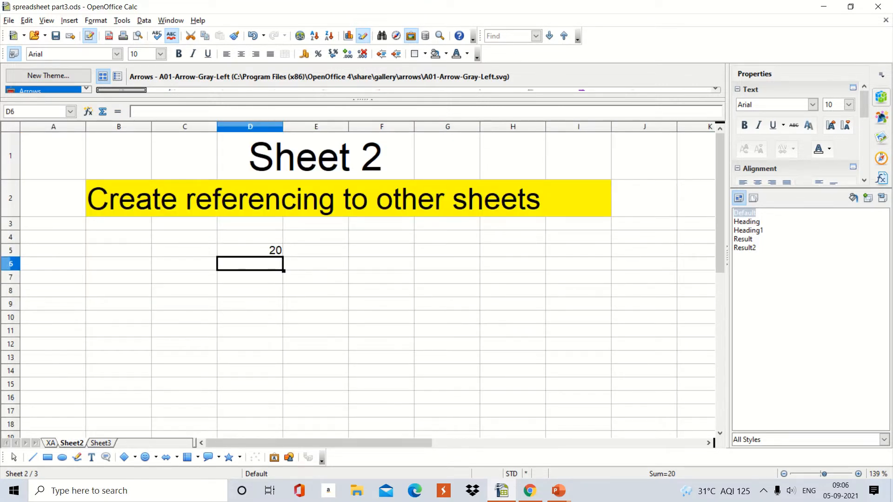
pyautogui.write('=')
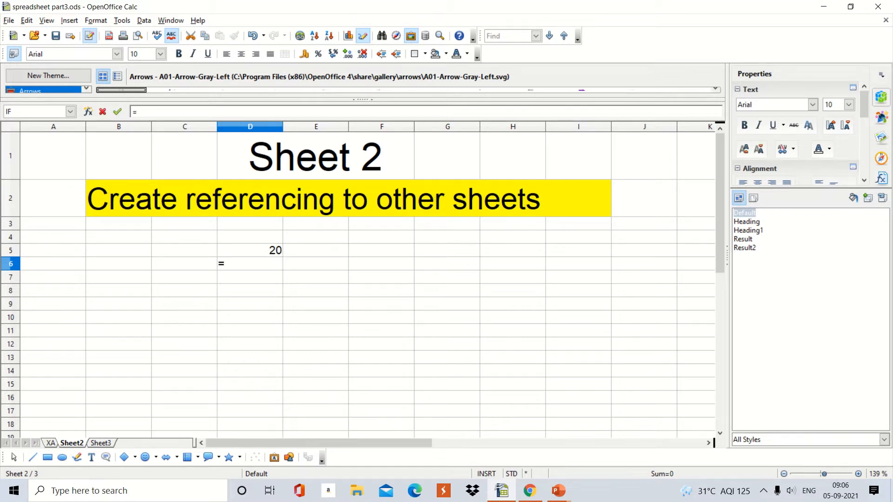
pyautogui.write('XA.C$')
pyautogui.press('BackSpace')
pyautogui.write('4')
pyautogui.press('Return')
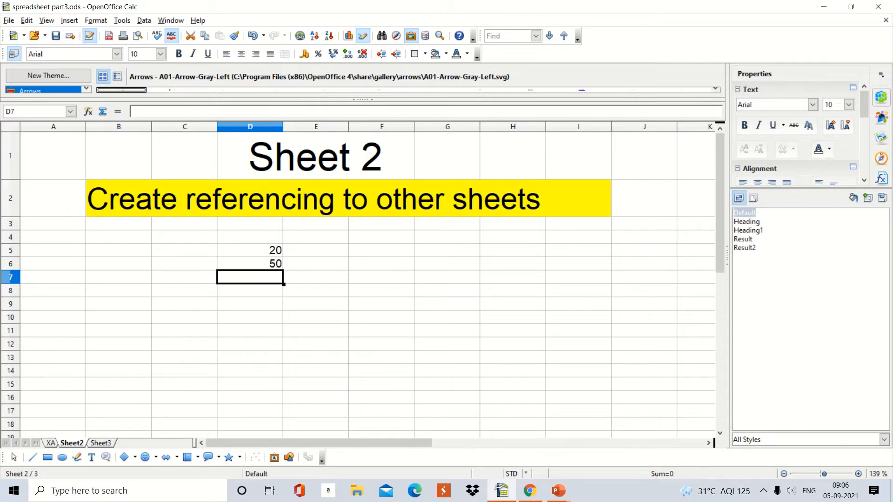
# - Switch to Sheet3 and select cell D8 in the Digital Documentation row
pyautogui.hotkey('ctrl', 'pagedown')
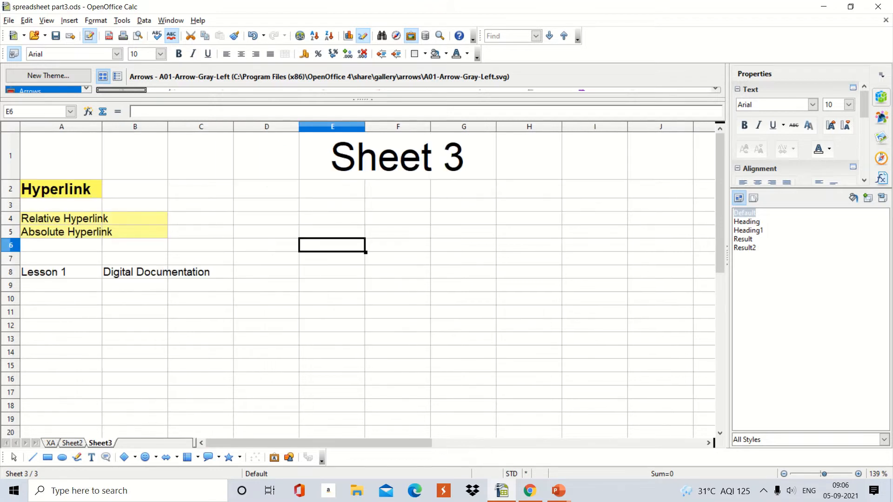
pyautogui.click(135, 380)
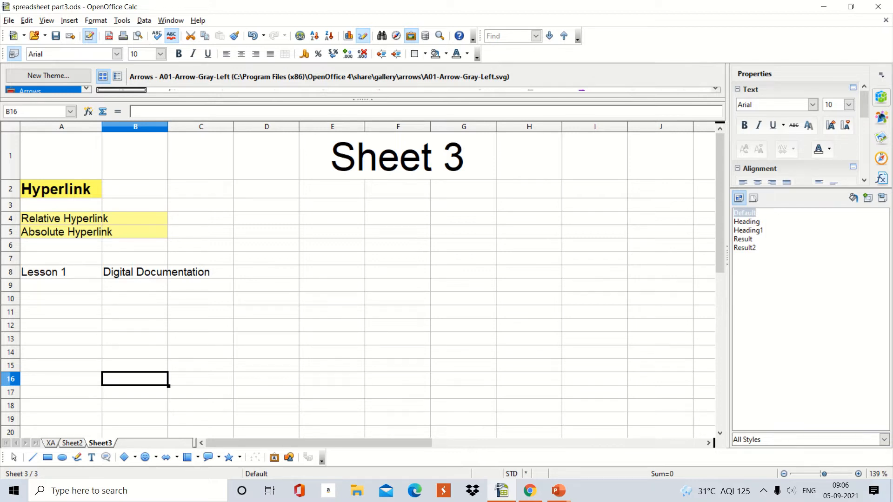
pyautogui.click(267, 273)
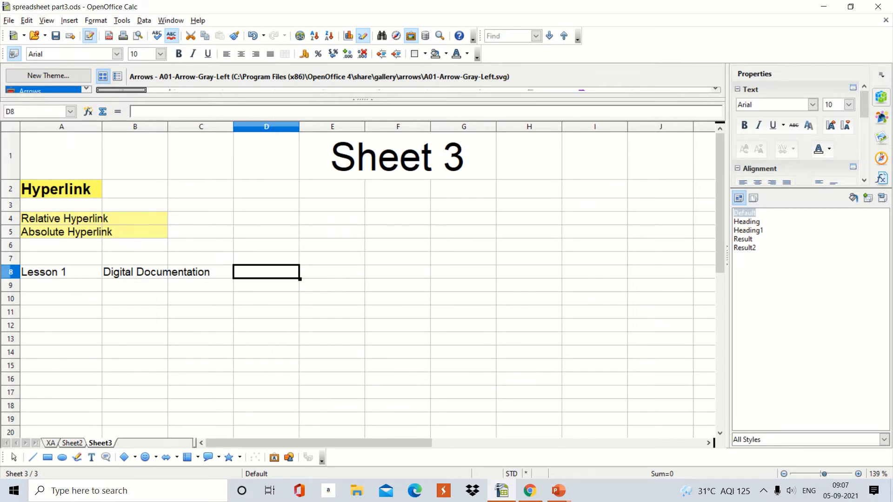
pyautogui.hotkey('alt', 'i')
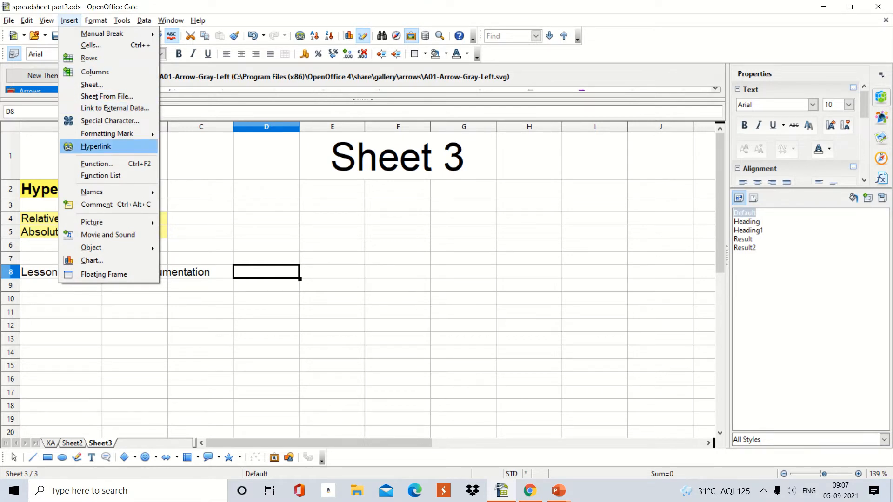
pyautogui.press('Return')
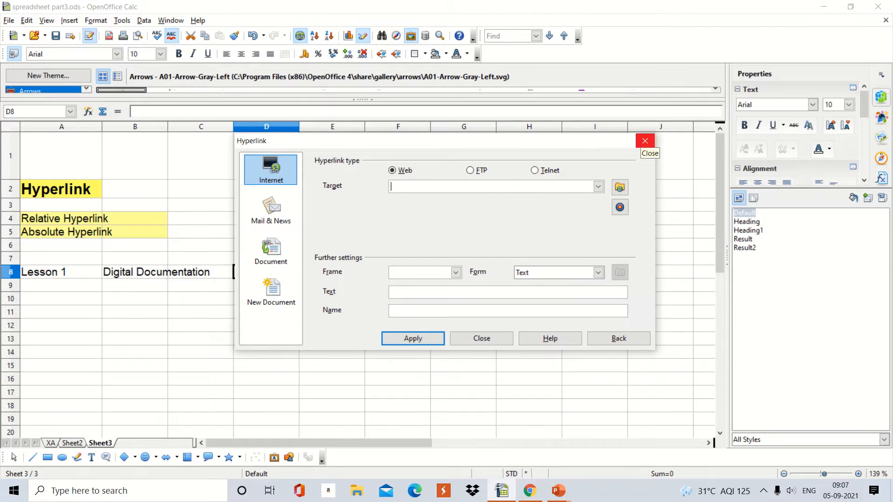
pyautogui.click(644, 141)
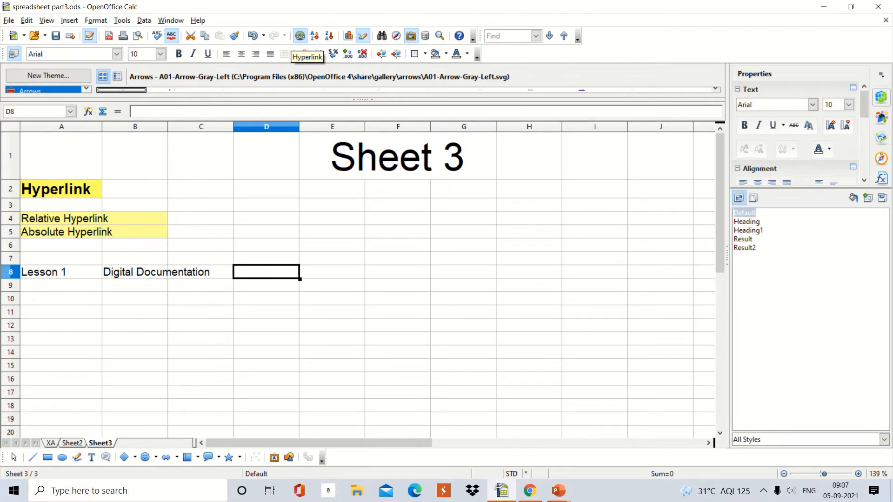
# - Start a hyperlink in cell D8 and review the Mail & News, Document and New Document options before returning to Internet
pyautogui.click(300, 36)
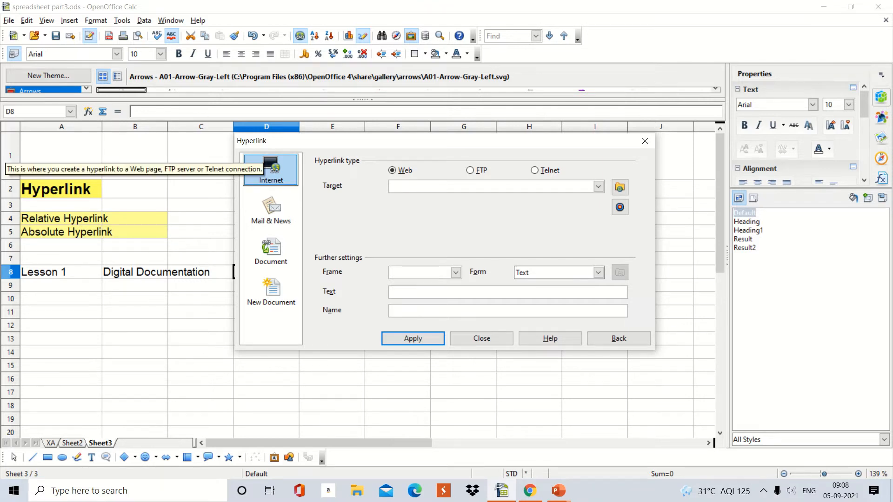
pyautogui.click(271, 208)
pyautogui.click(271, 251)
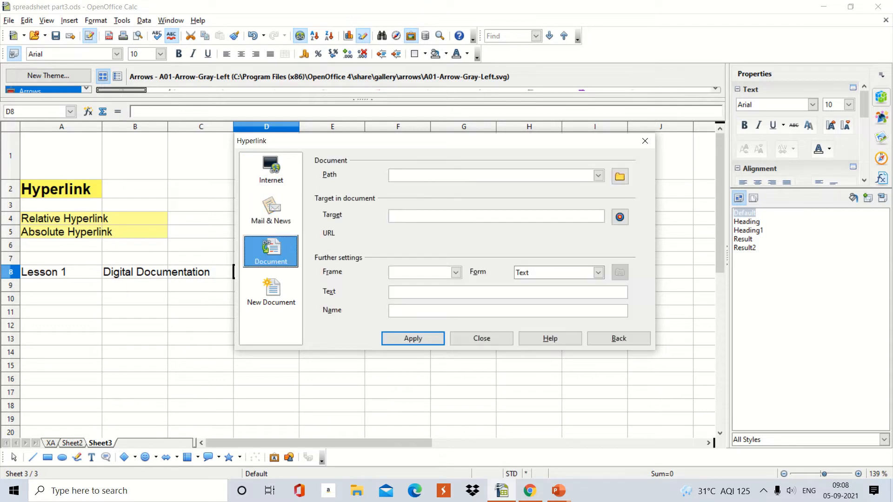
pyautogui.click(270, 293)
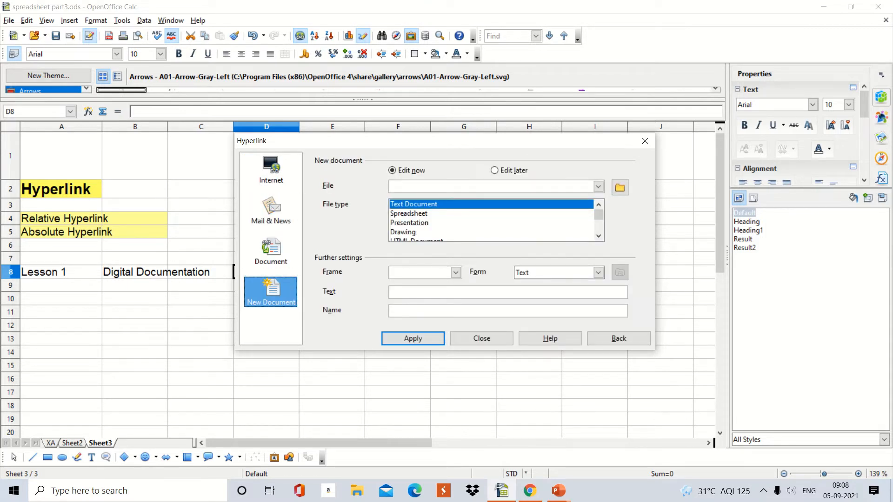
pyautogui.click(271, 170)
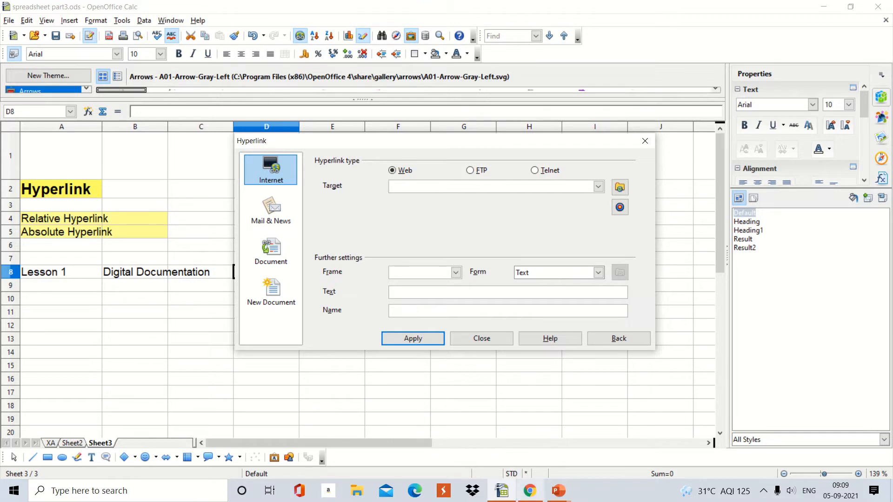
# - Copy the CBSE Skill Education page address from Chrome and paste it as the web hyperlink's target in Calc
pyautogui.moveTo(530, 491)
pyautogui.click(531, 440)
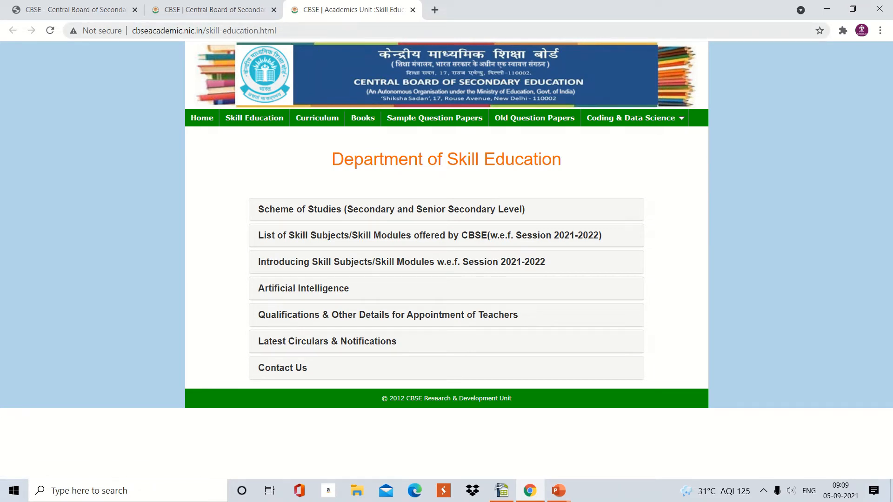
pyautogui.moveTo(281, 31); pyautogui.dragTo(132, 31)
pyautogui.hotkey('ctrl', 'c')
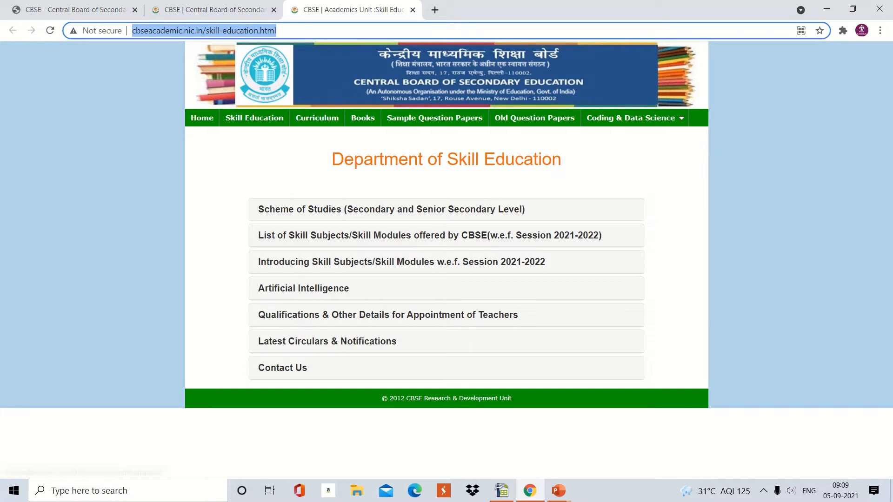
pyautogui.click(502, 490)
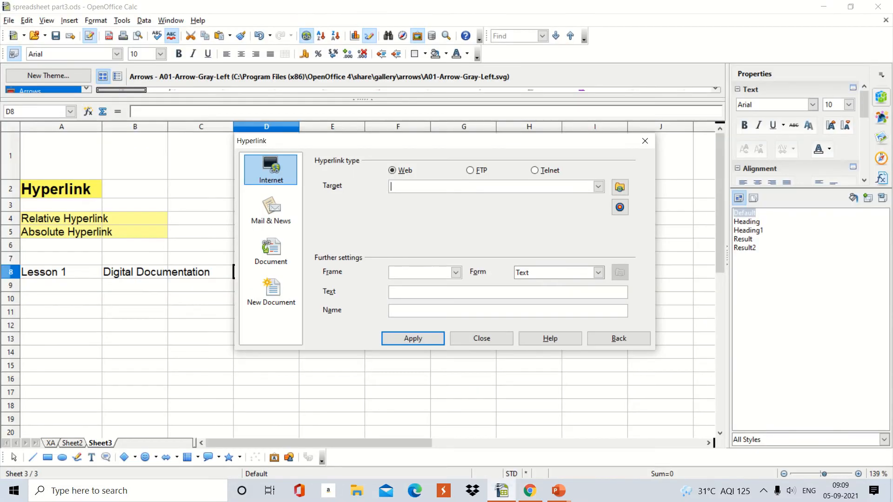
pyautogui.hotkey('ctrl', 'v')
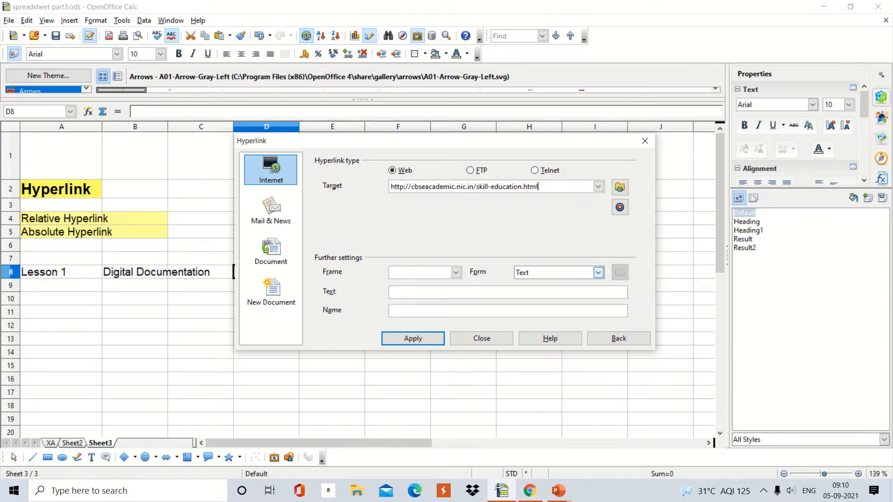
# - Set the hyperlink's form to Text and its display text to Click Here, and apply it to cell D8
pyautogui.click(598, 273)
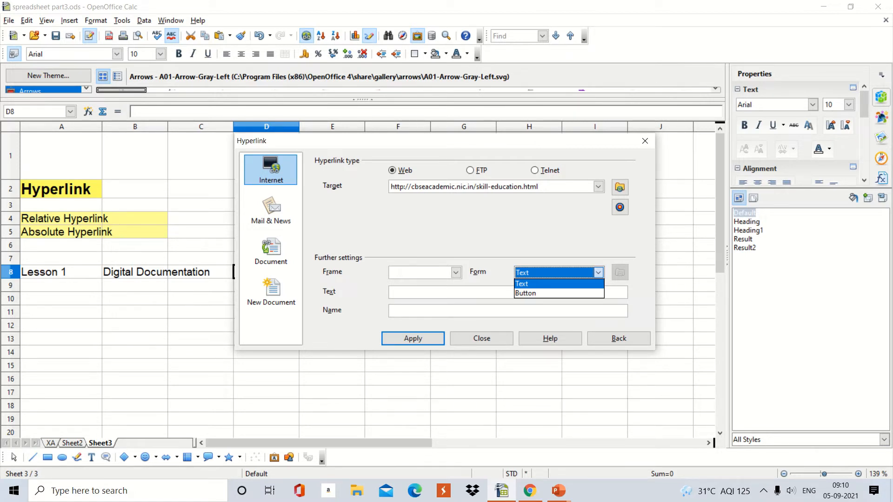
pyautogui.click(558, 283)
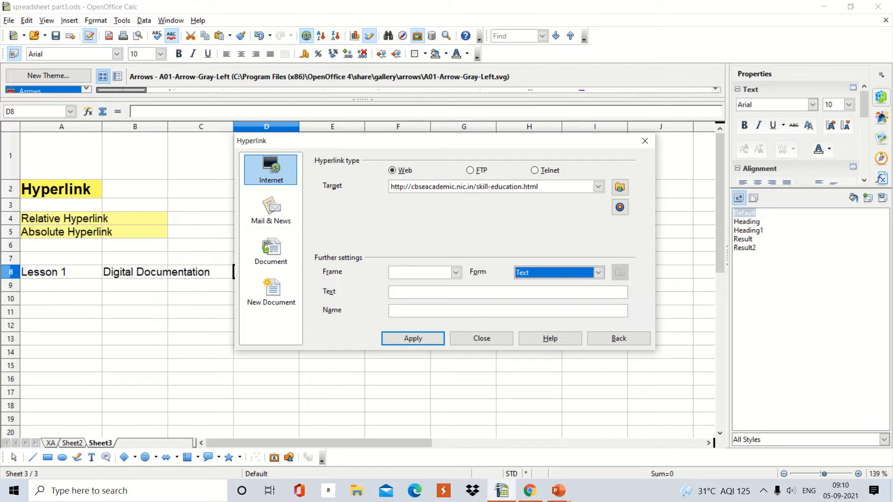
pyautogui.click(409, 293)
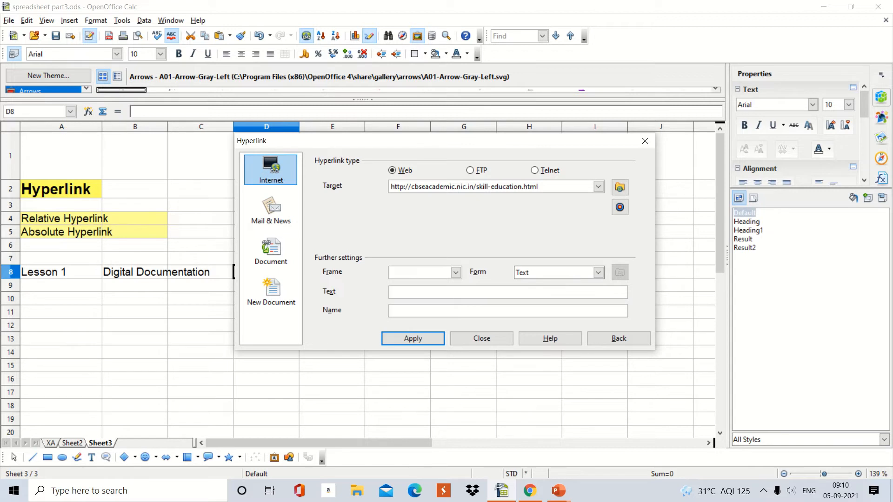
pyautogui.write('C')
pyautogui.write('lick H')
pyautogui.write('ere')
pyautogui.write('L')
pyautogui.write('1')
pyautogui.click(413, 338)
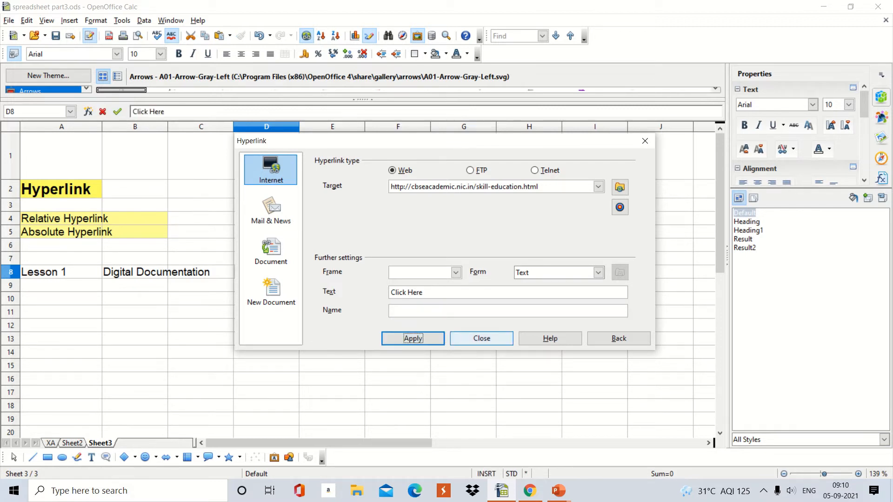
pyautogui.click(482, 338)
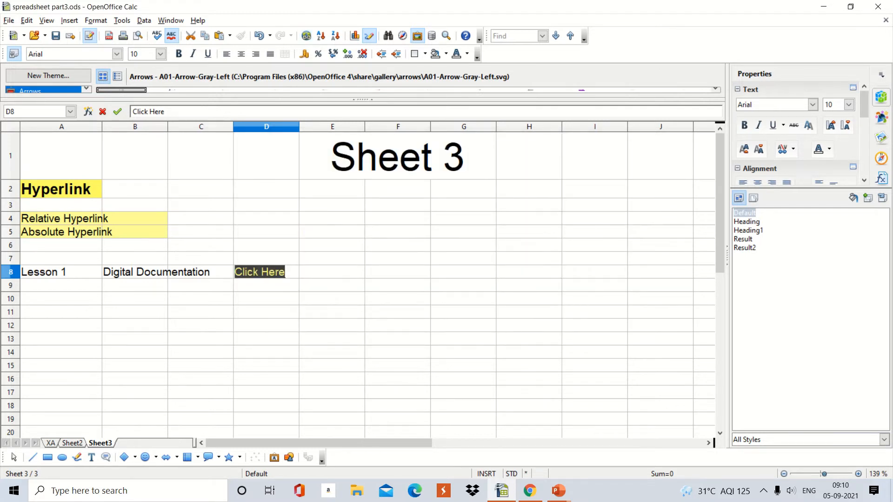
pyautogui.click(266, 339)
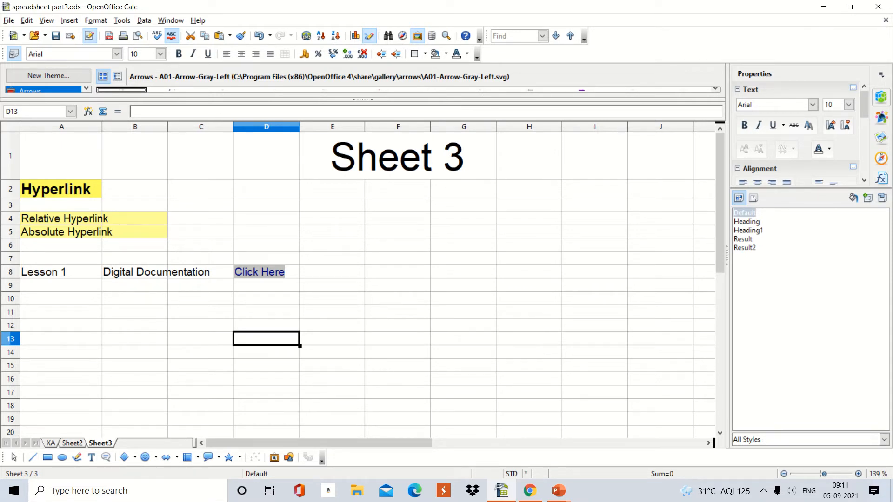
# - Close the Chrome window showing the CBSE Skill Education page
pyautogui.moveTo(529, 490)
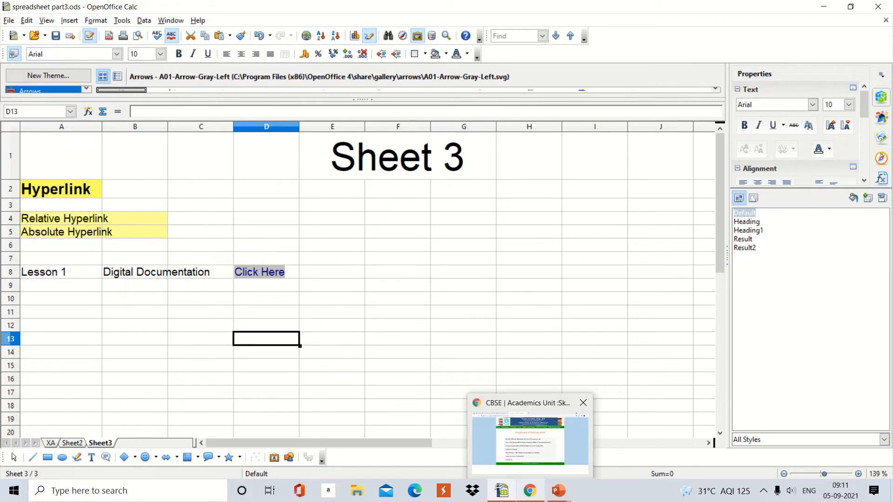
pyautogui.click(584, 403)
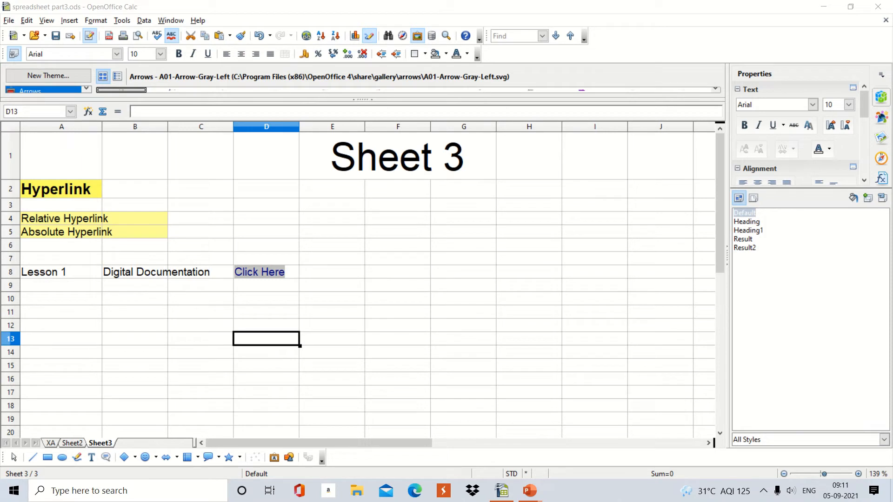
# - Follow the Click Here hyperlink in cell D8 to test it, and close the web page it opens
pyautogui.click(529, 393)
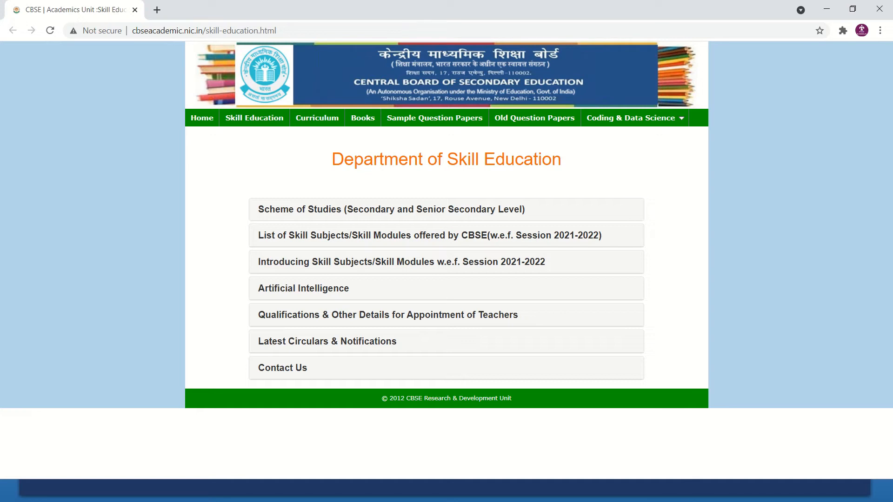
pyautogui.click(879, 8)
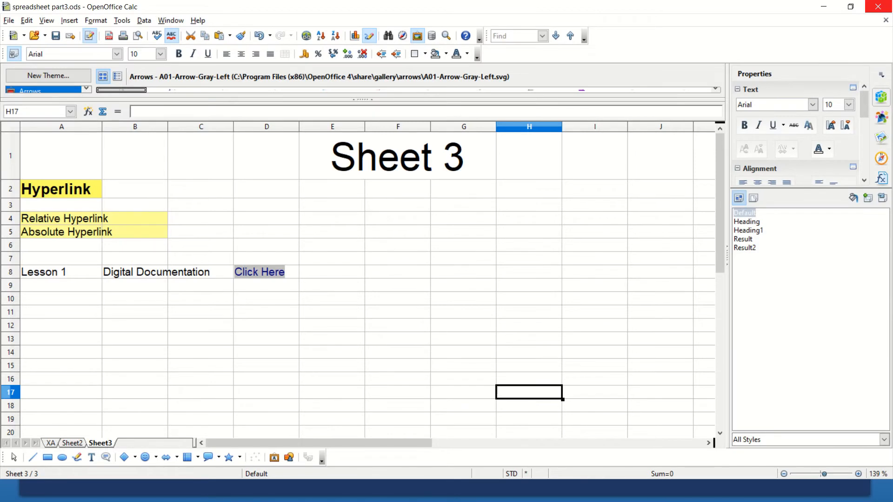
pyautogui.click(332, 326)
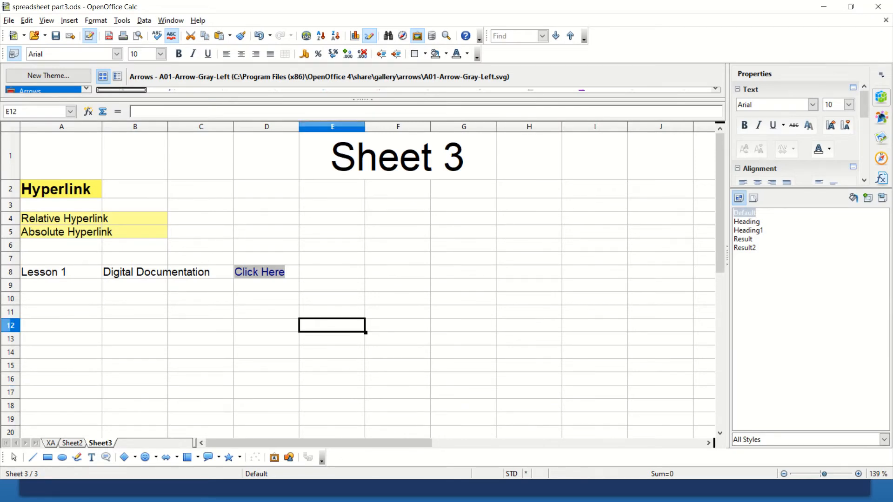
# - Start a web hyperlink in cell E8, with the copied CBSE Skill Education page address as target and Button as form
pyautogui.click(332, 272)
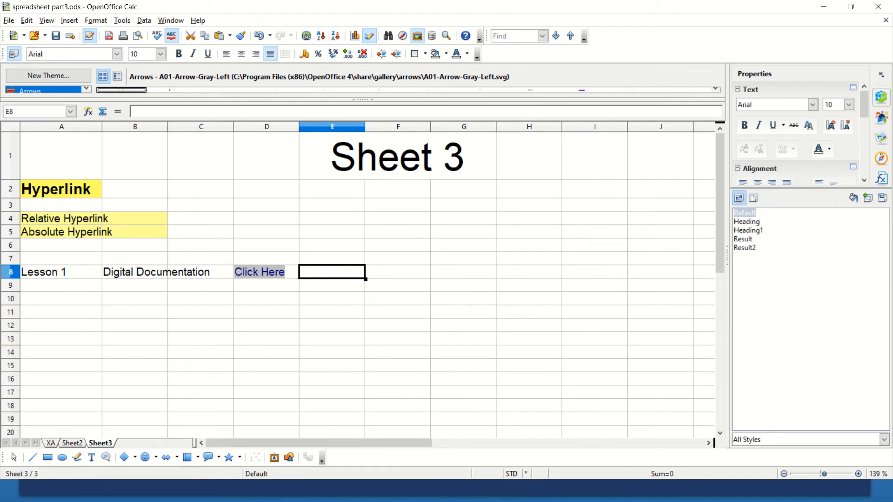
pyautogui.click(307, 36)
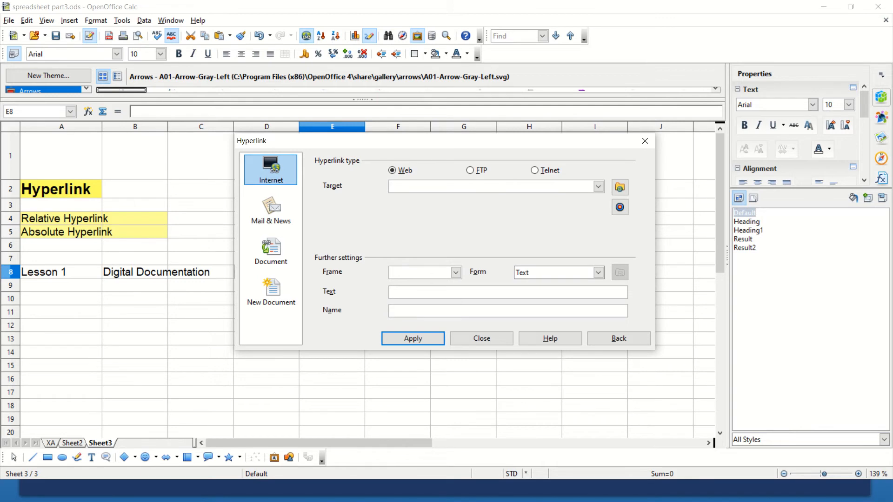
pyautogui.hotkey('ctrl', 'v')
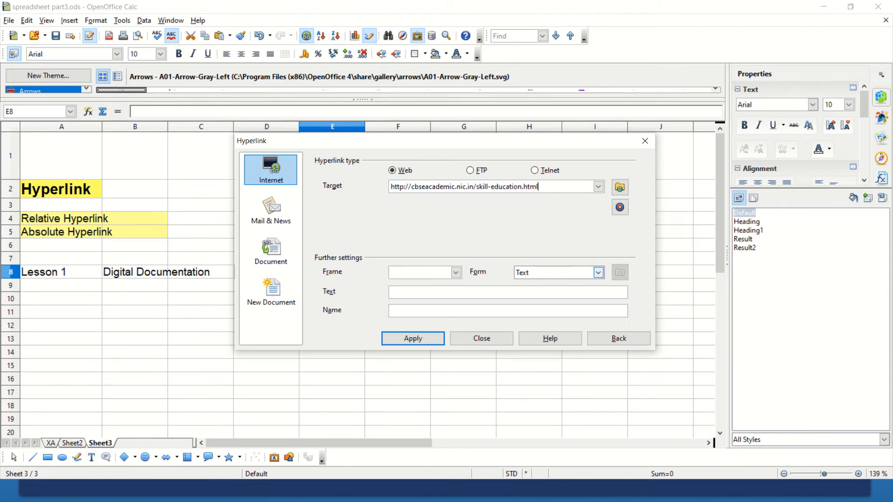
pyautogui.click(598, 273)
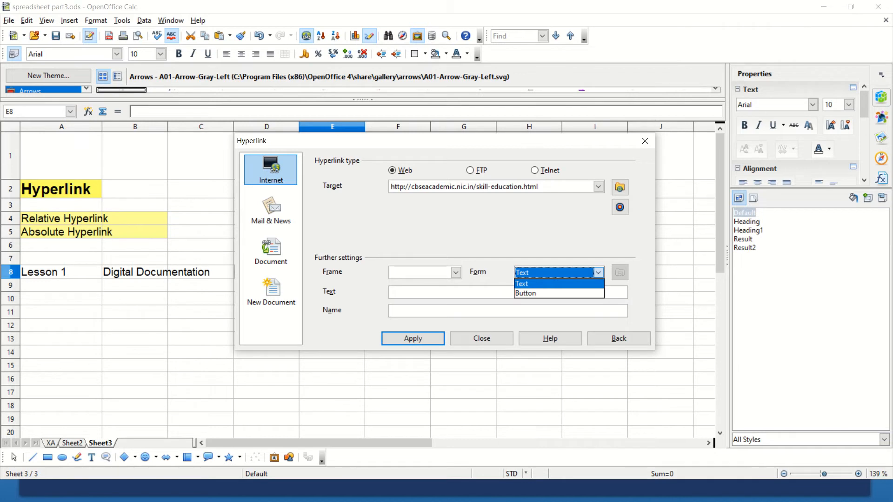
pyautogui.click(559, 293)
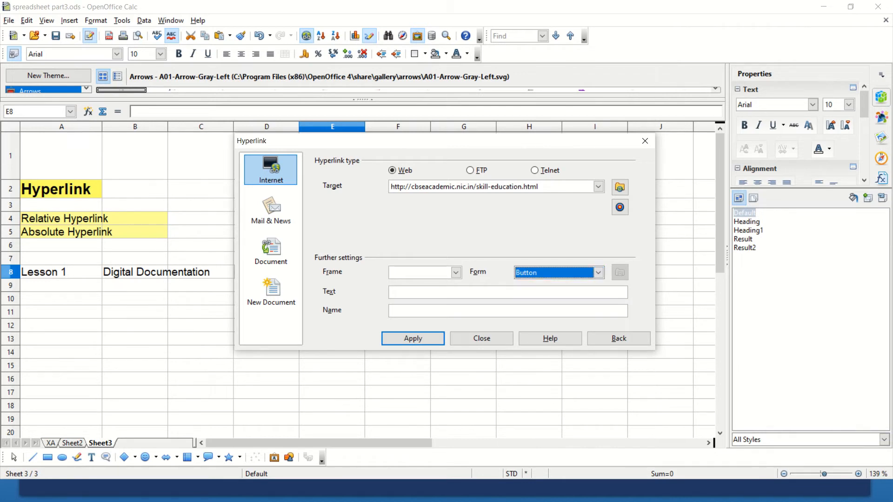
# - Set the button hyperlink's display text to Go to Page, apply it and close the Hyperlink dialog
pyautogui.click(508, 293)
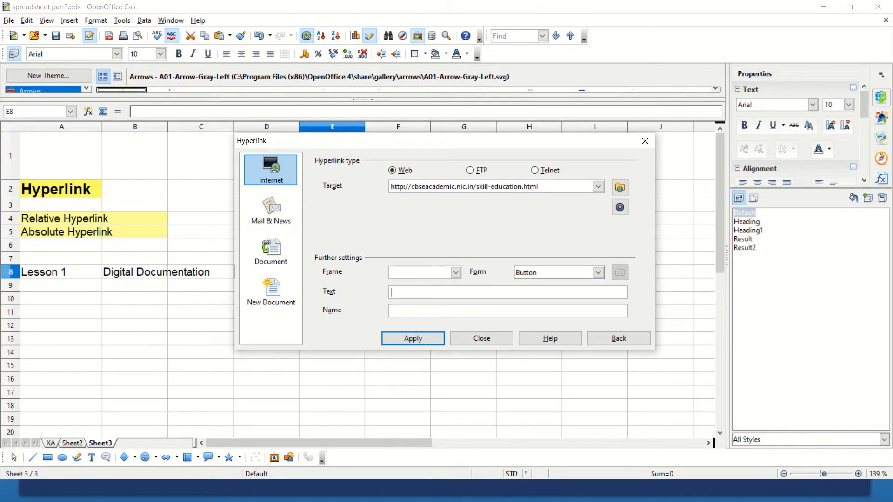
pyautogui.write('Go tp')
pyautogui.press('BackSpace')
pyautogui.write('o Pa')
pyautogui.write('ge')
pyautogui.write('l1')
pyautogui.click(414, 338)
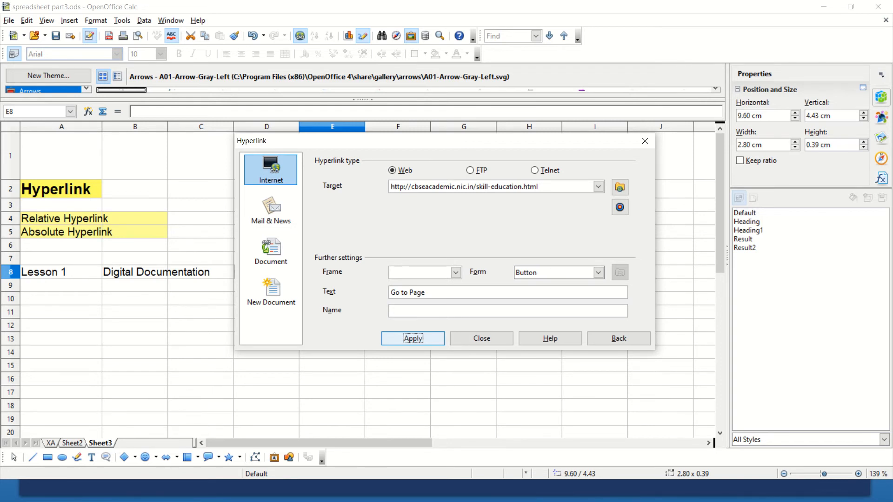
pyautogui.click(482, 338)
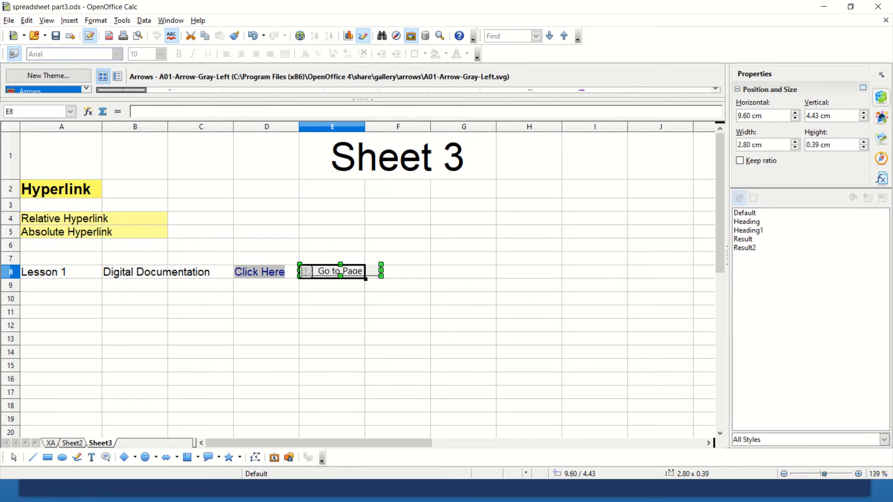
# - Enlarge the Go to Page button to about 1.31 cm high and move it across columns E and F, around rows 6 to 8
pyautogui.moveTo(341, 276); pyautogui.dragTo(341, 303)
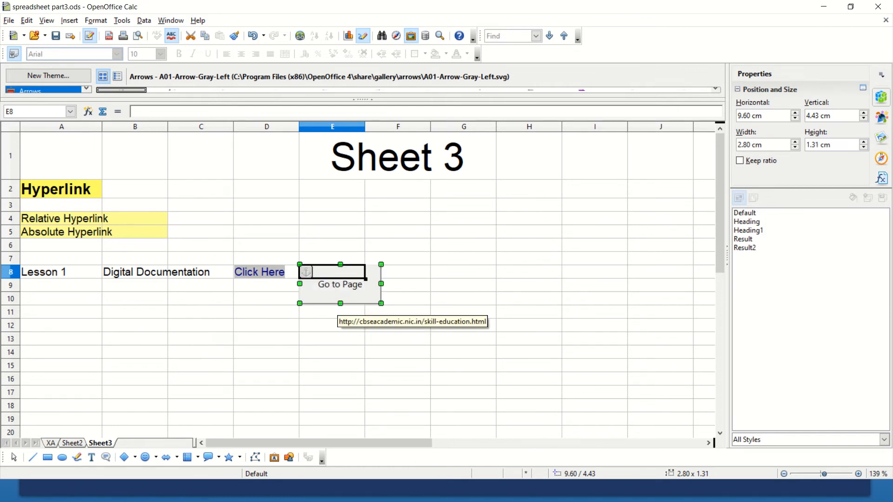
pyautogui.click(398, 326)
pyautogui.moveTo(340, 285); pyautogui.dragTo(244, 346)
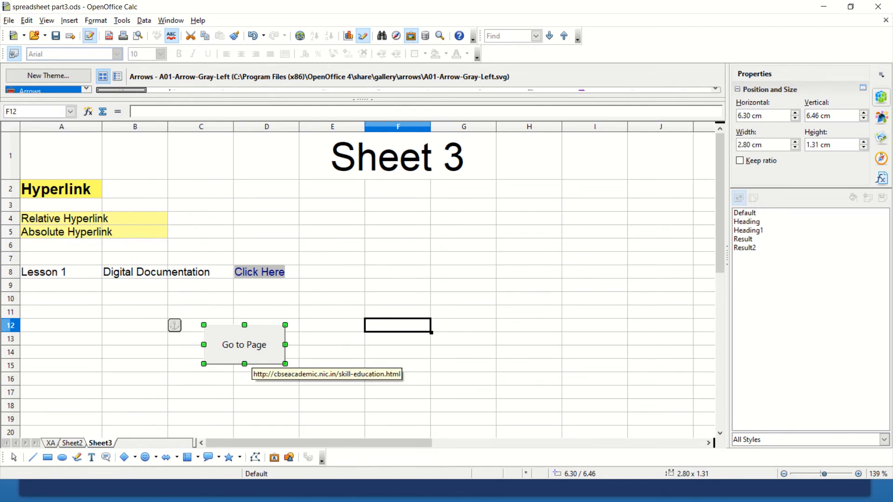
pyautogui.moveTo(246, 358); pyautogui.dragTo(391, 277)
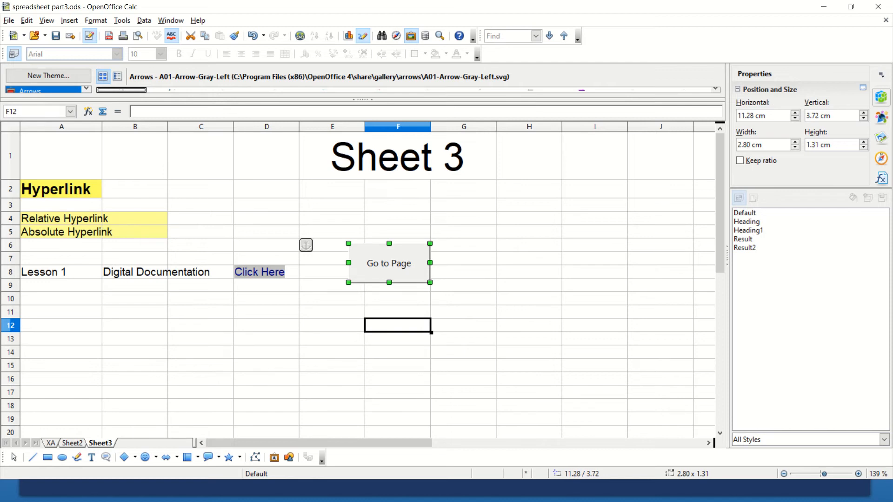
pyautogui.click(333, 326)
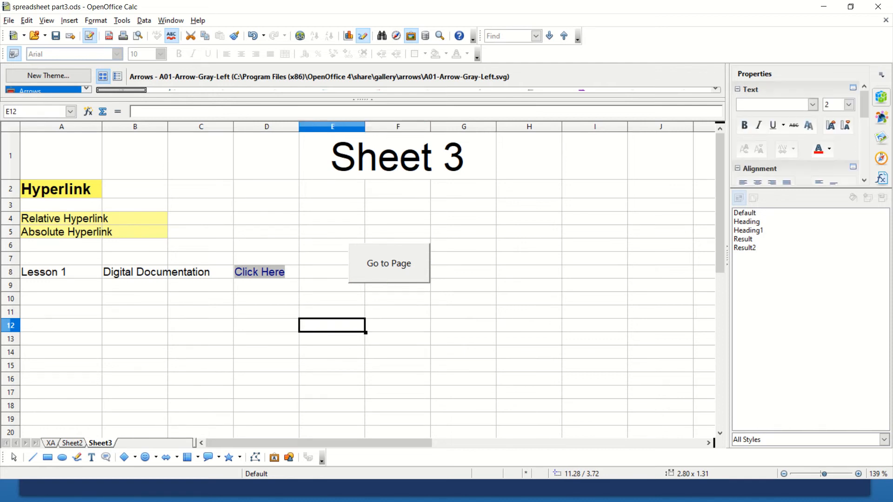
# - Show the Form Controls toolbar and turn off Design Mode for the Go to Page button
pyautogui.click(389, 263)
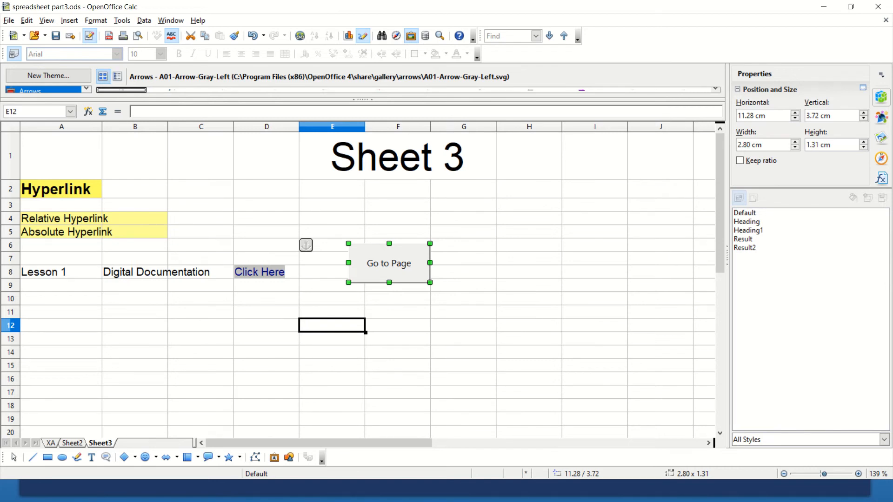
pyautogui.click(47, 20)
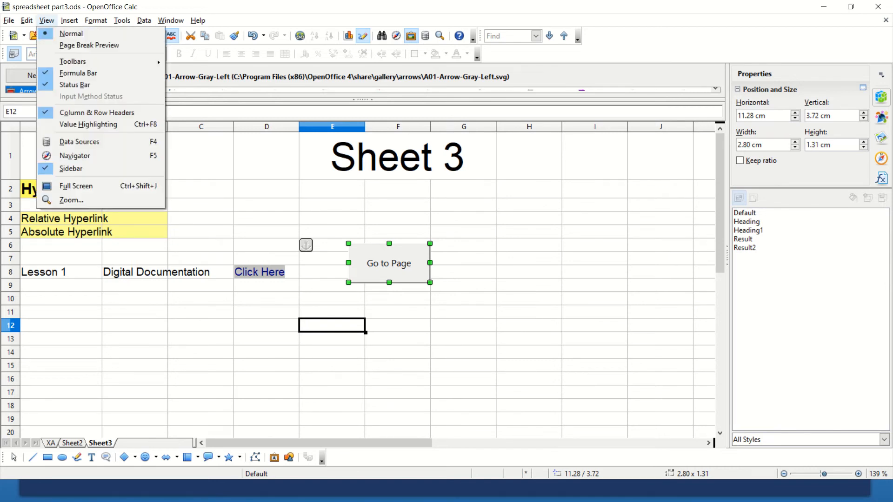
pyautogui.moveTo(112, 61)
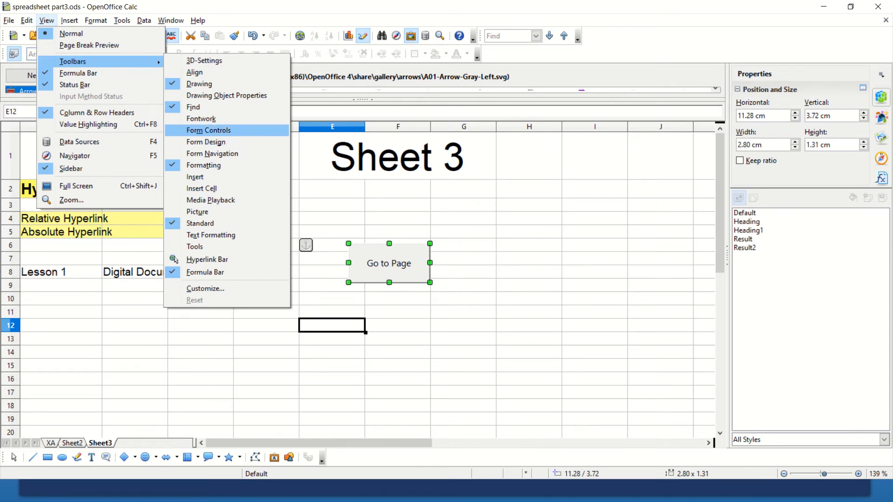
pyautogui.click(208, 131)
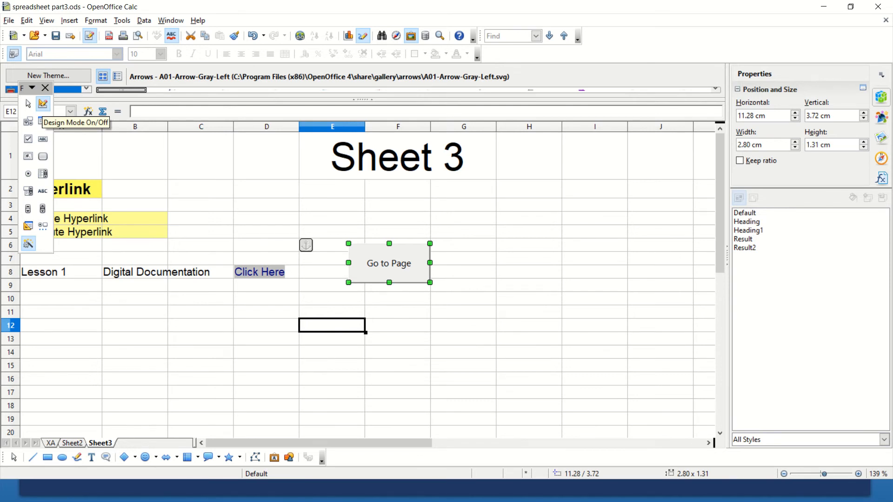
pyautogui.click(43, 103)
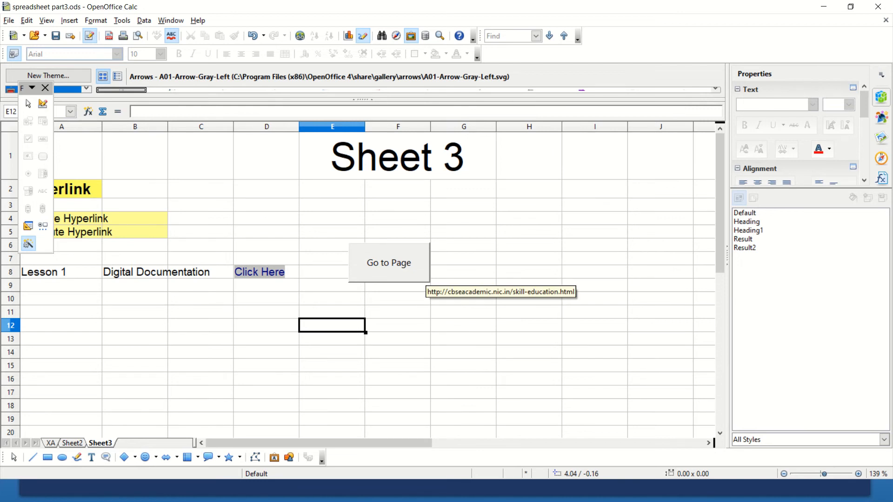
# - Test the Go to Page button and close the web page it opens
pyautogui.click(387, 272)
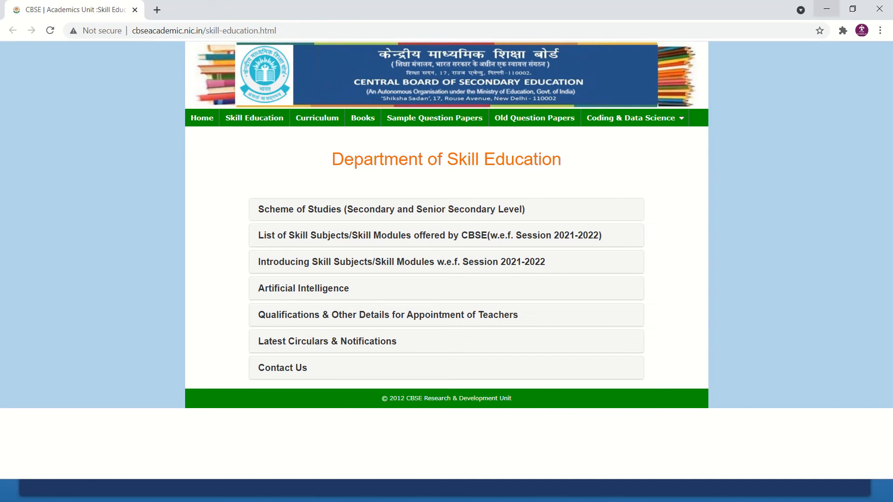
pyautogui.click(879, 8)
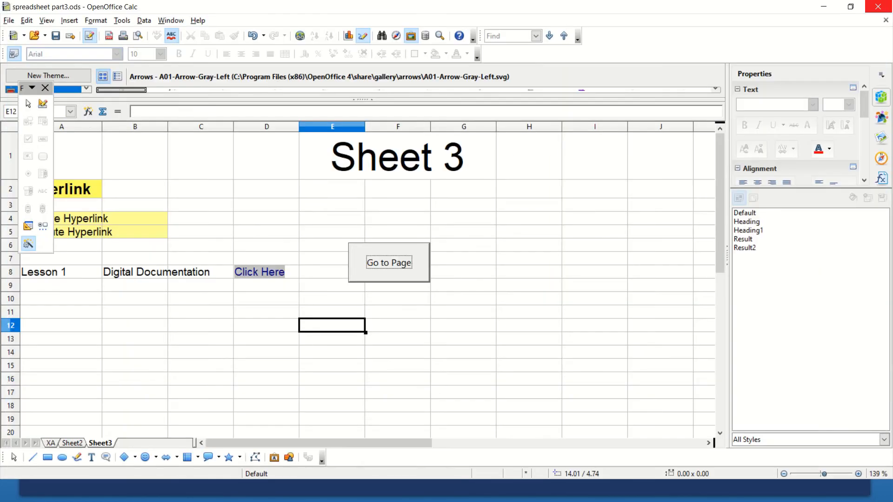
pyautogui.click(398, 339)
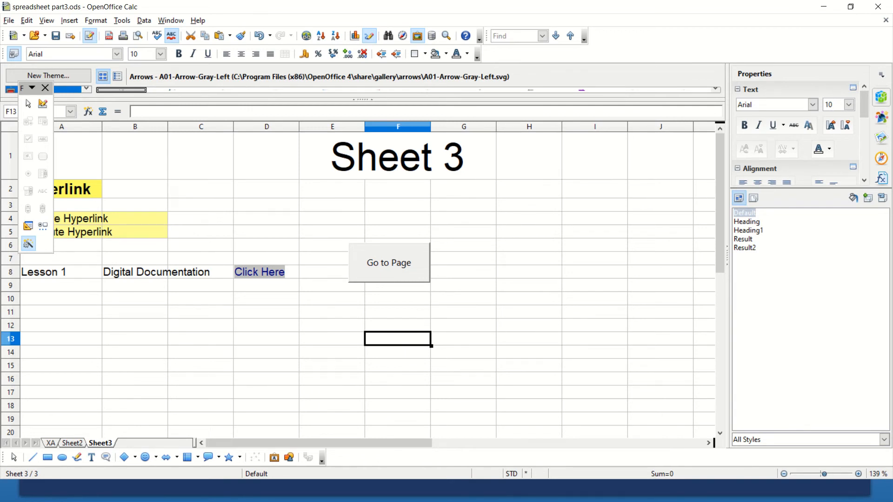
# - Start a hyperlink in cell D10 and review the Mail & News options before switching to the Document type
pyautogui.click(332, 299)
pyautogui.click(266, 299)
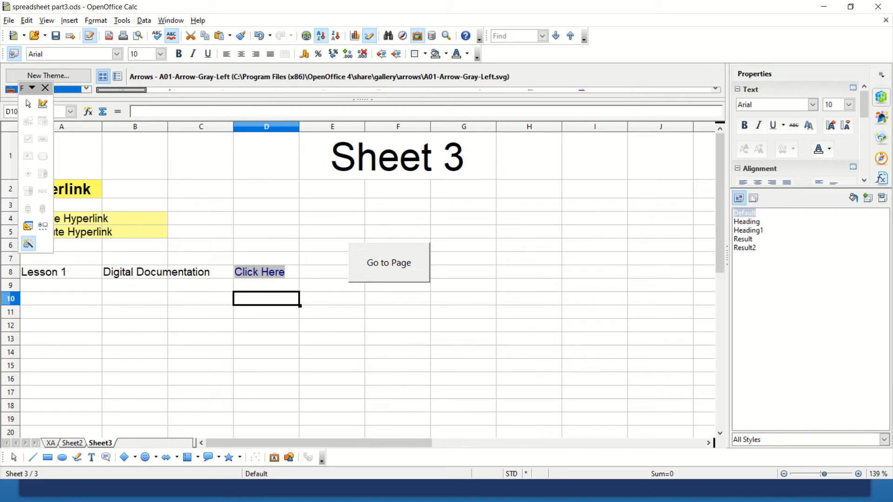
pyautogui.click(306, 36)
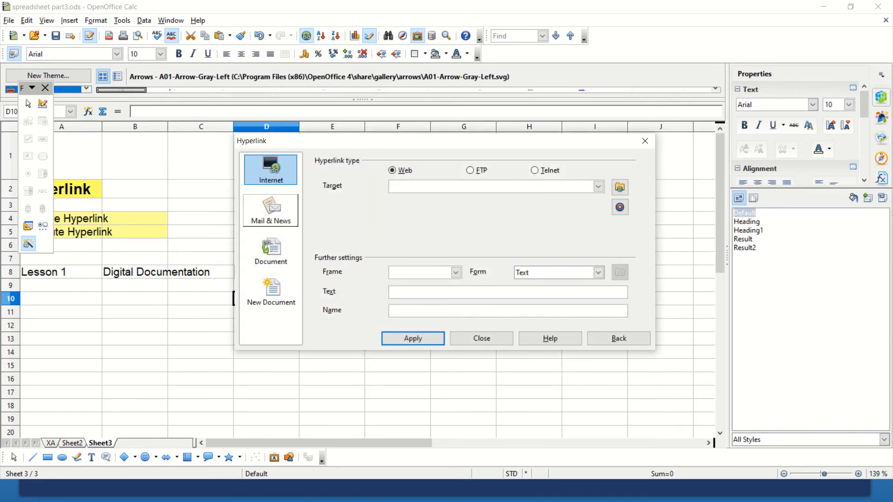
pyautogui.click(271, 210)
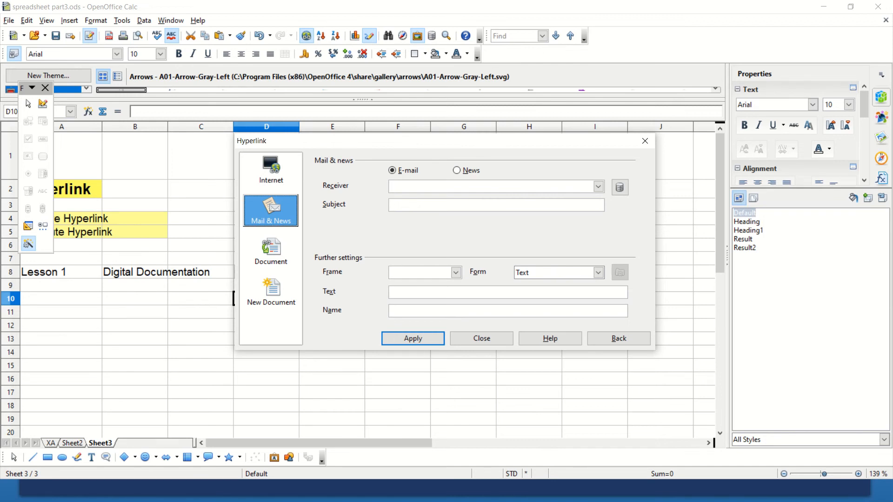
pyautogui.click(271, 252)
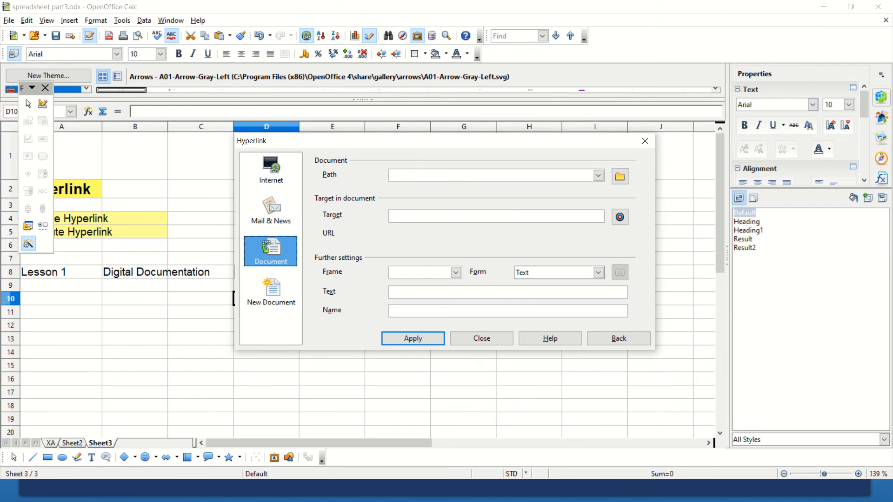
# - Target cell B9 and set the document hyperlink's path to the Class X Spreadsheet PDF in the desktop's Study material X folder
pyautogui.click(135, 286)
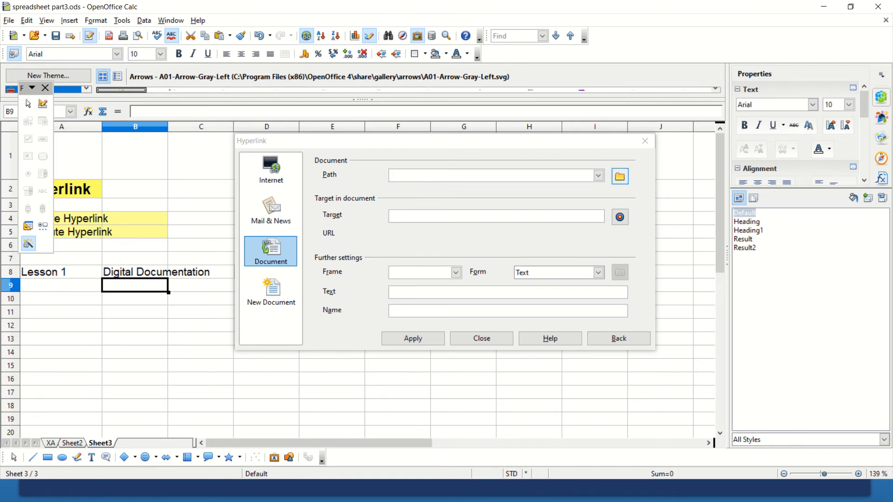
pyautogui.click(620, 177)
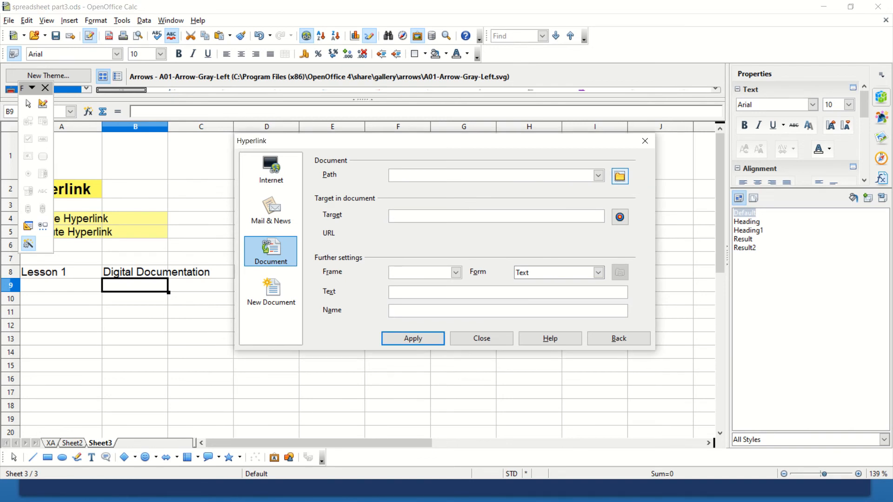
pyautogui.click(620, 177)
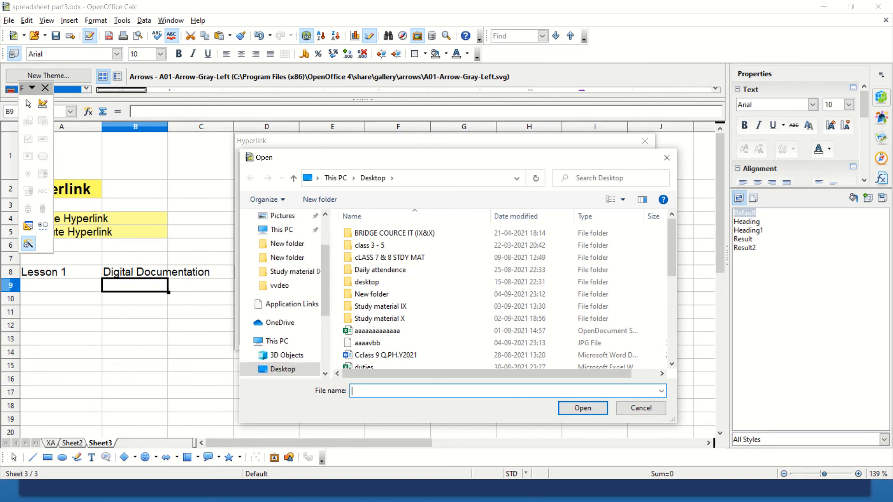
pyautogui.moveTo(325, 267); pyautogui.dragTo(325, 240)
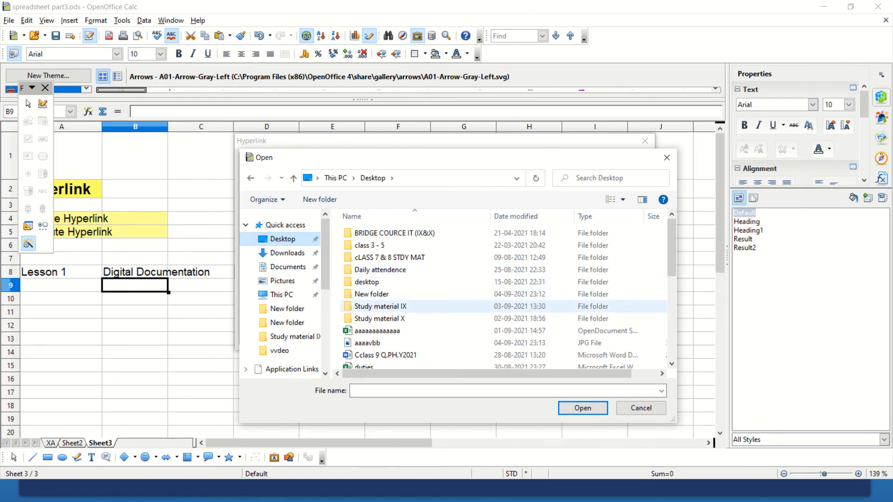
pyautogui.click(381, 319)
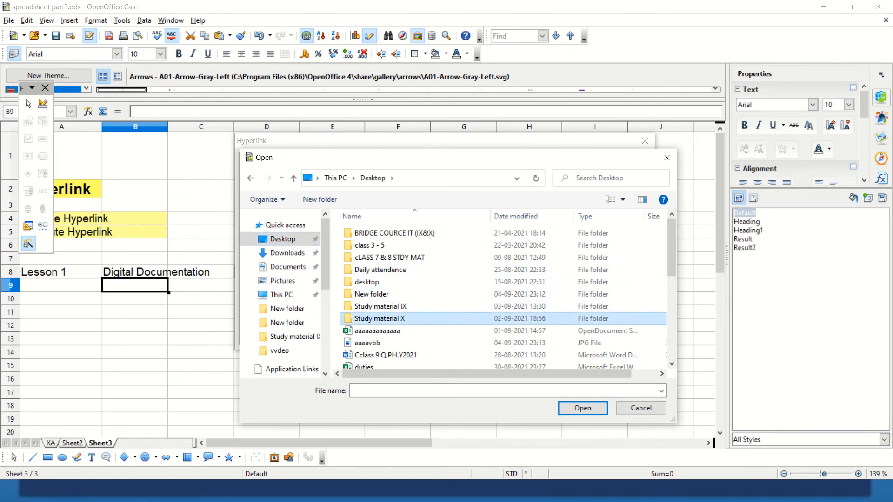
pyautogui.doubleClick(381, 318)
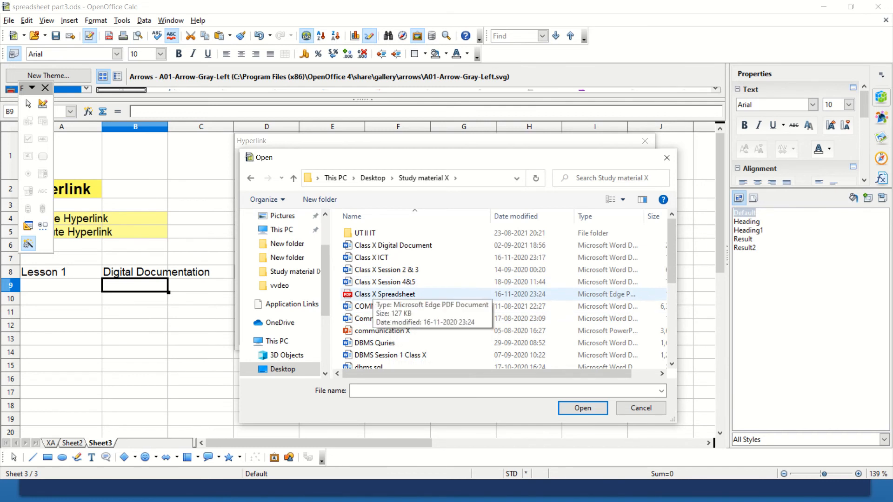
pyautogui.click(373, 293)
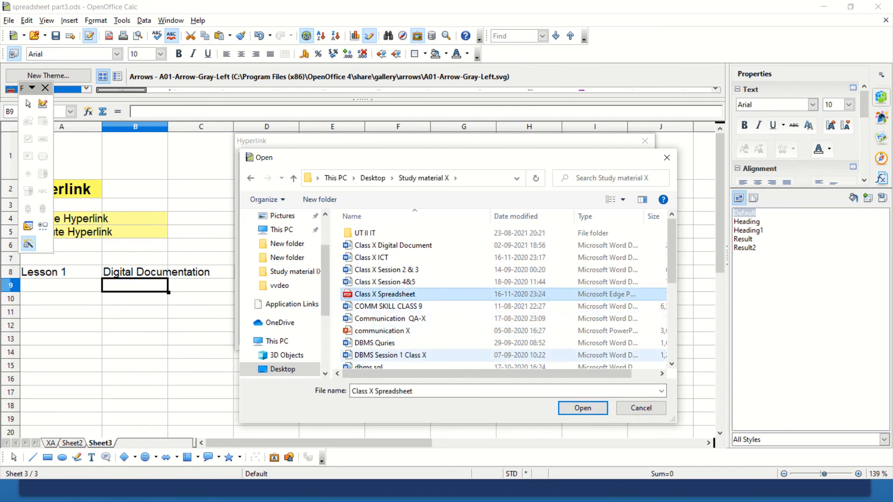
pyautogui.press('Tab')
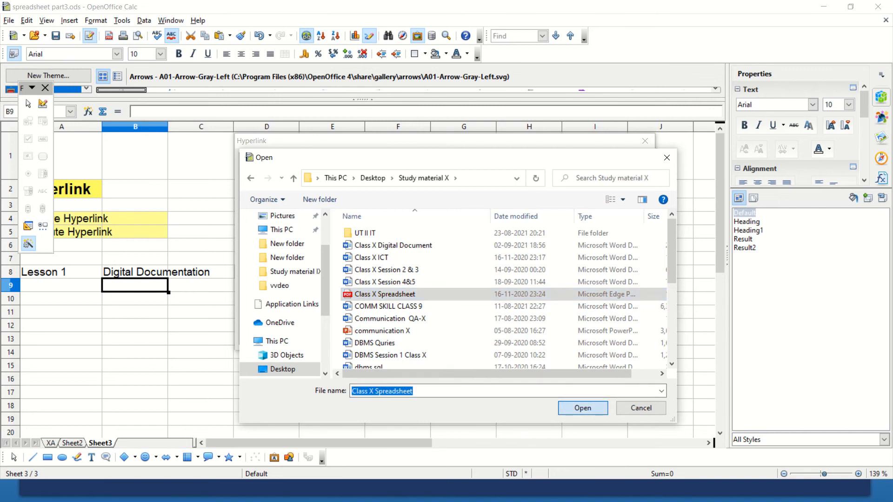
pyautogui.press('Return')
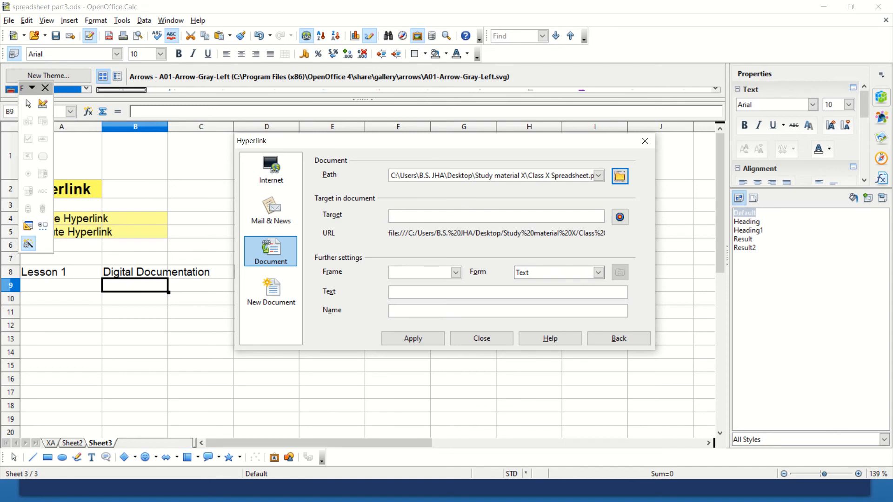
# - Set the link text to "Digital Doc" and its name to "L1 detail", and insert the hyperlink in cell B9
pyautogui.click(400, 292)
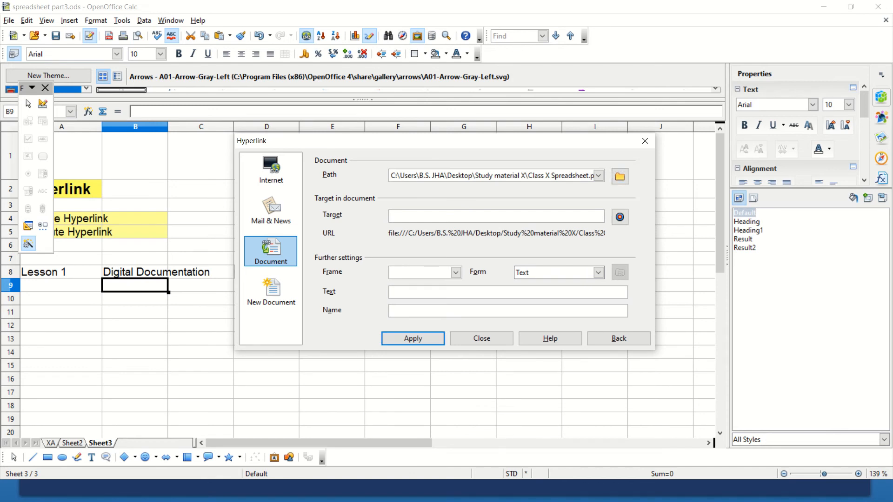
pyautogui.write('D')
pyautogui.write('igita')
pyautogui.write('l ')
pyautogui.write('Doc')
pyautogui.write('L')
pyautogui.write('1')
pyautogui.write(' de')
pyautogui.write('tail')
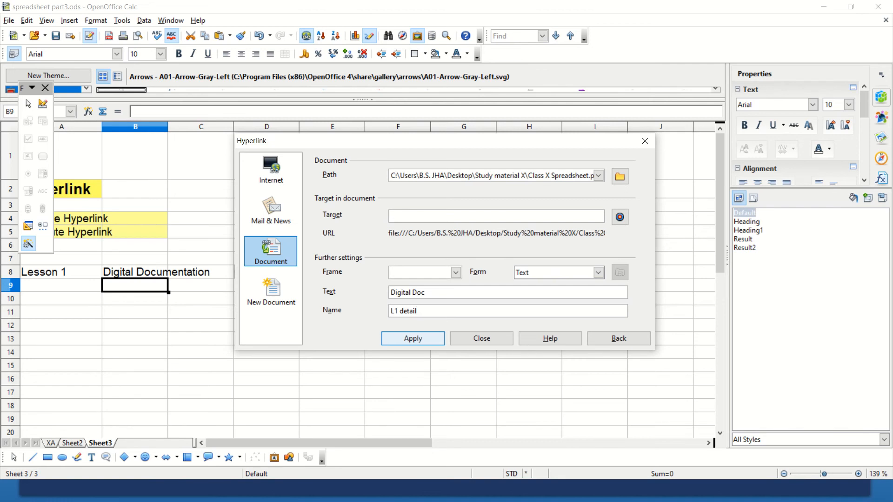
pyautogui.click(413, 338)
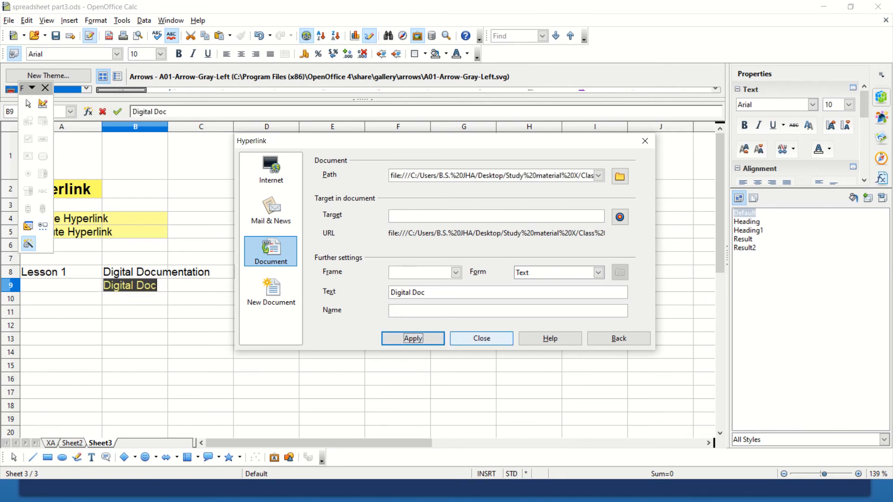
pyautogui.click(482, 338)
pyautogui.click(398, 352)
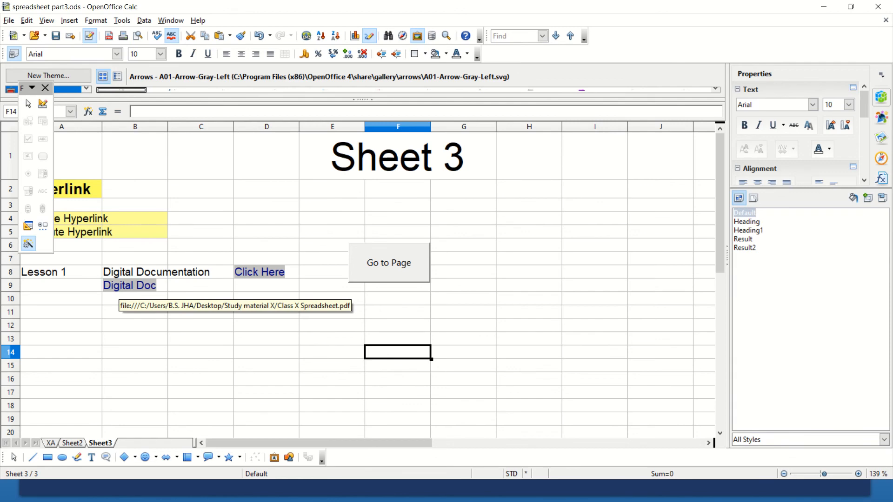
# - Test the Digital Doc hyperlink, view the linked PDF in the browser, and close the browser window
pyautogui.click(122, 286)
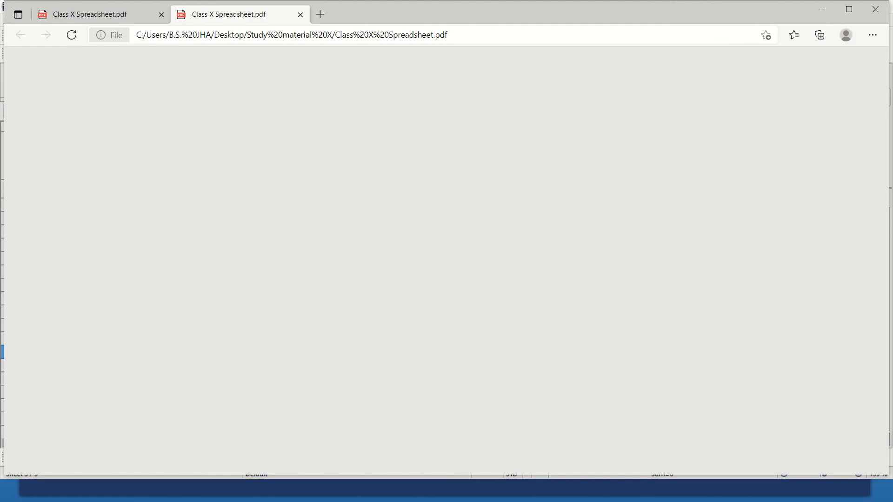
pyautogui.click(102, 18)
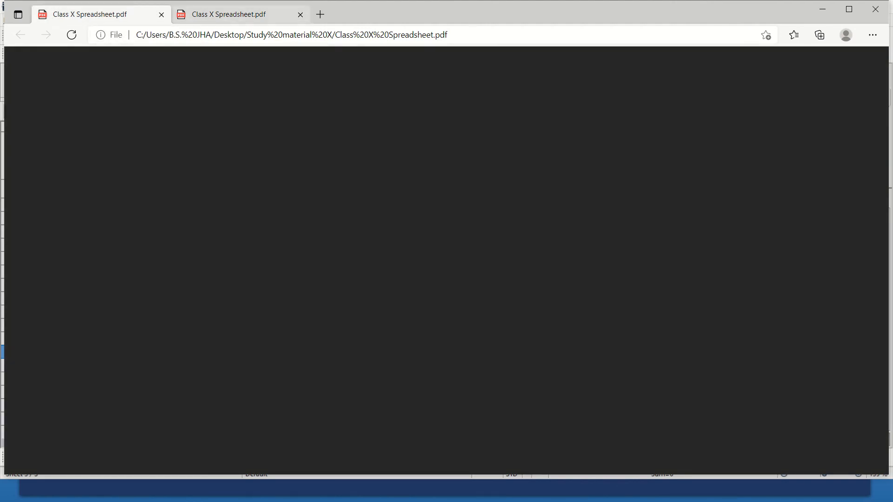
pyautogui.click(237, 15)
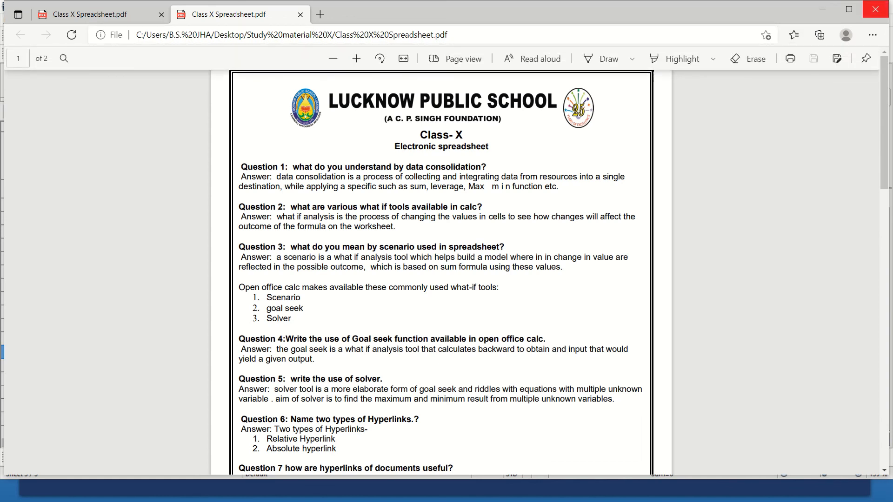
pyautogui.click(876, 9)
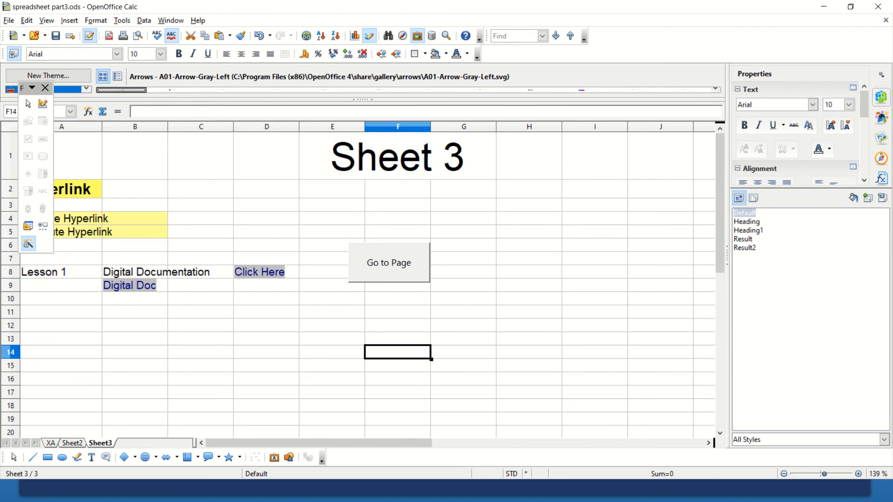
pyautogui.click(266, 339)
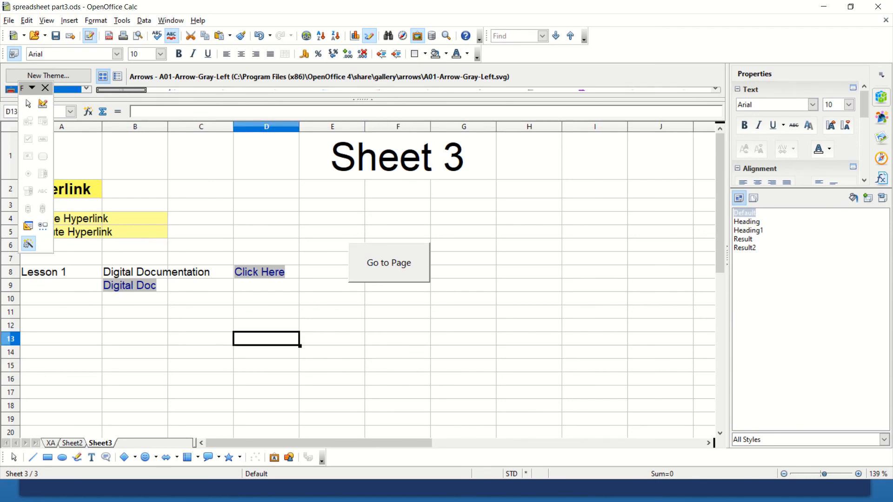
pyautogui.click(201, 286)
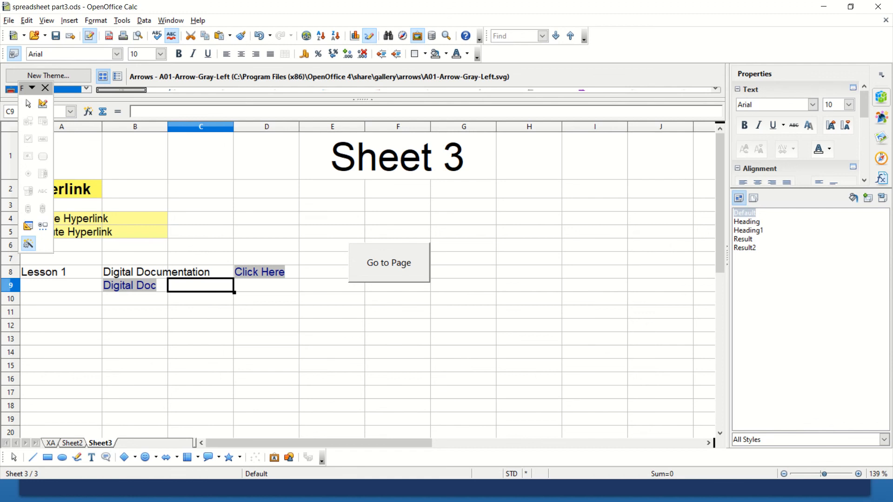
pyautogui.click(62, 326)
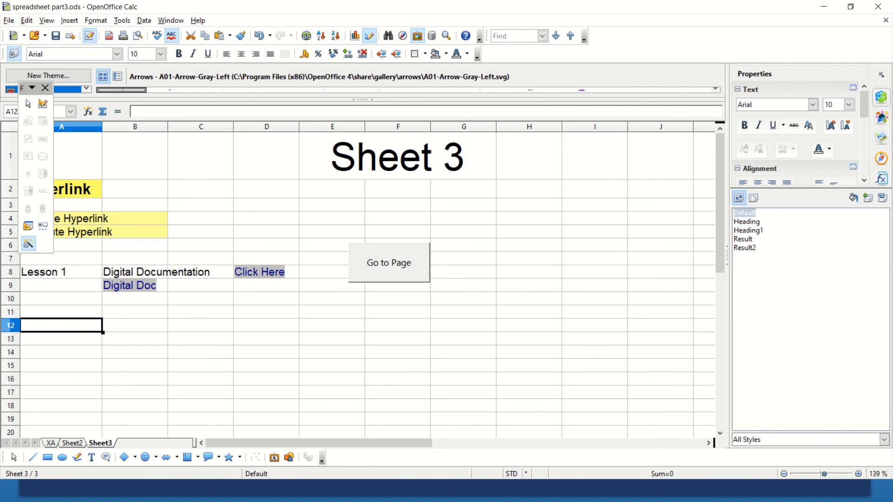
pyautogui.click(60, 286)
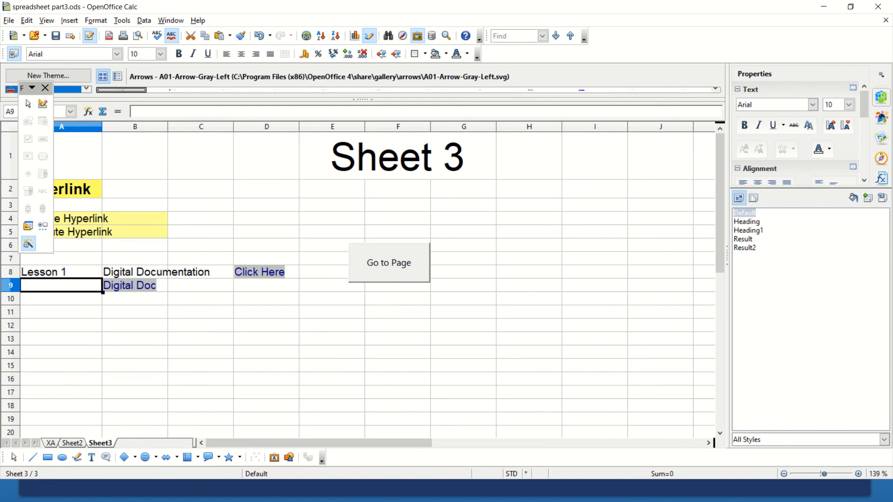
# - Try to delete the contents of cell B9, which holds the Digital Doc hyperlink
pyautogui.click(135, 286)
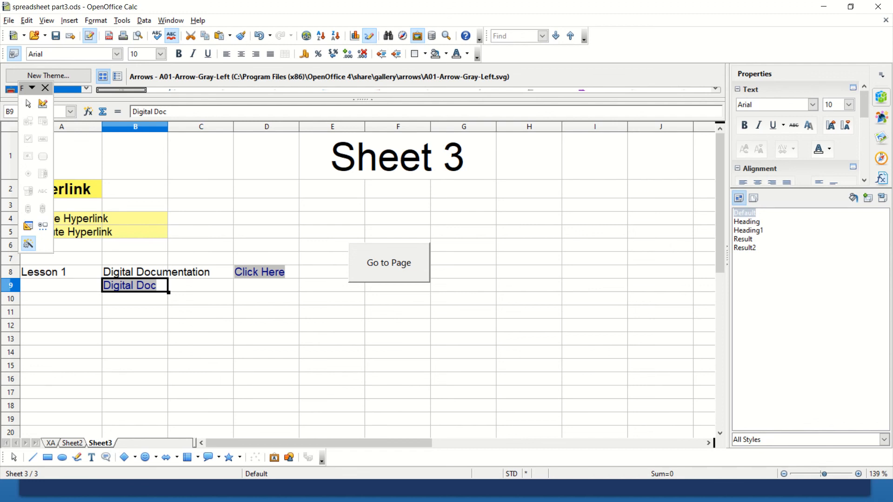
pyautogui.press('BackSpace')
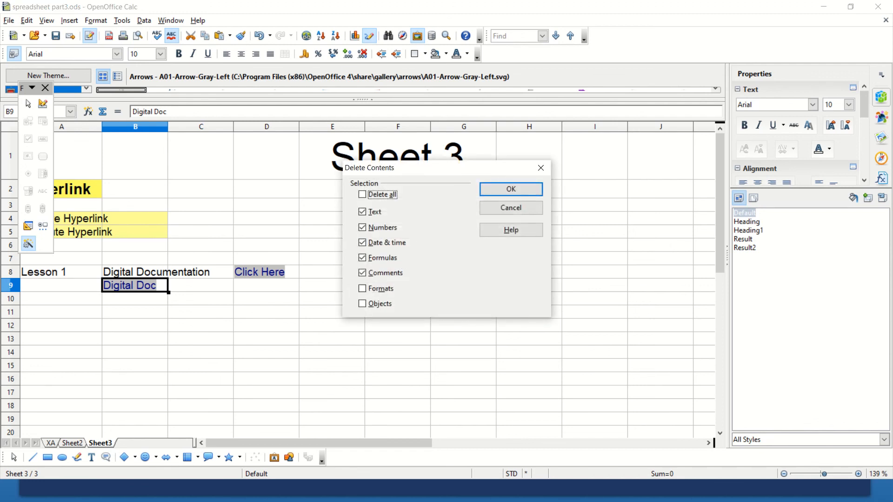
pyautogui.click(511, 208)
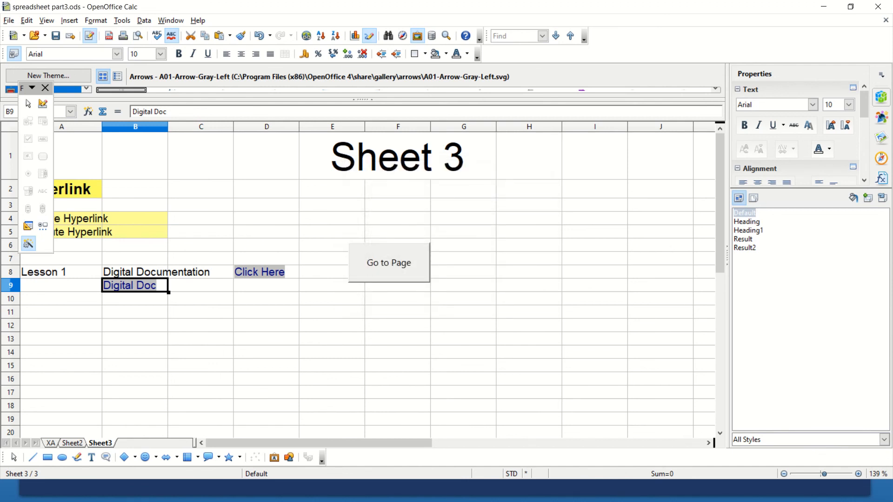
pyautogui.click(201, 312)
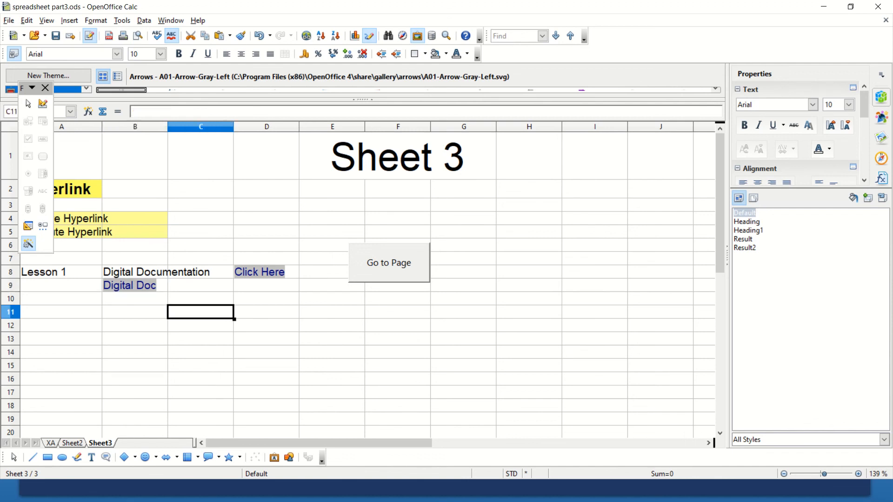